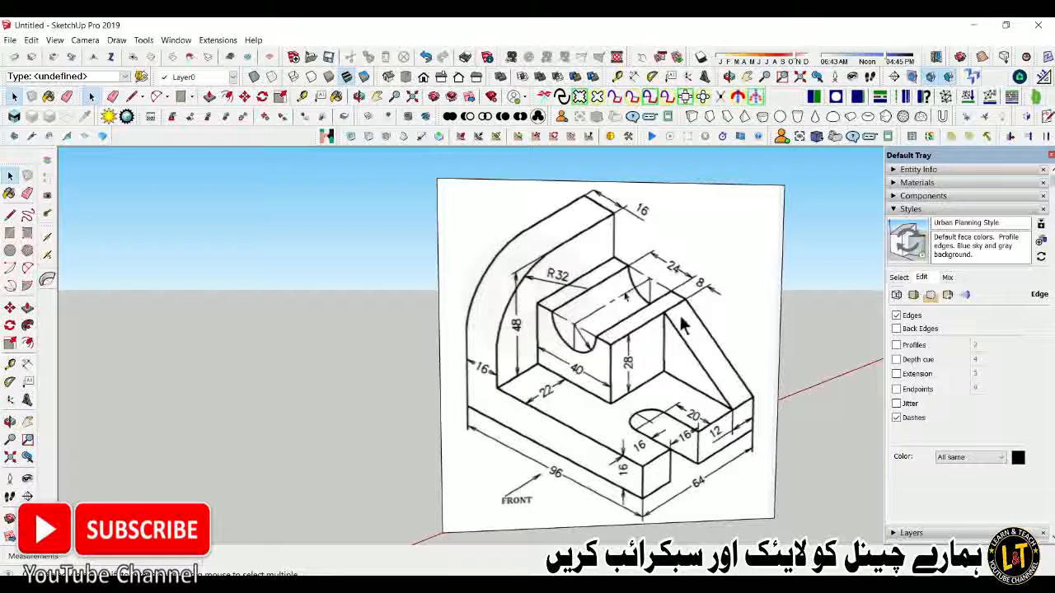
# - Draw a 64 by 96 mm rectangle on the ground plane from the origin, following the base dimensions in the reference drawing
pyautogui.scroll(-2, 628, 295)
pyautogui.scroll(2, 576, 459)
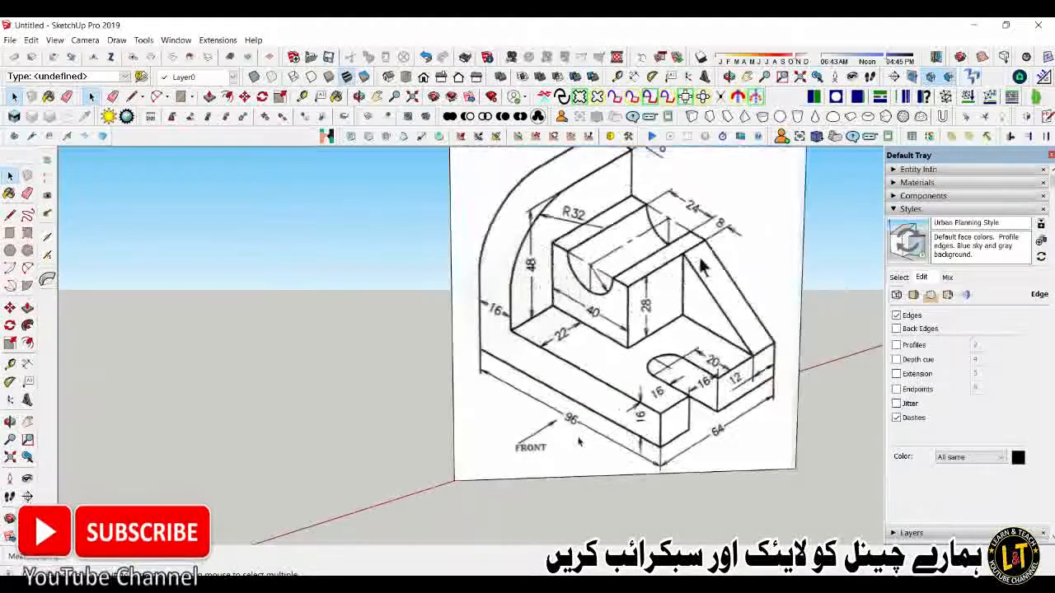
pyautogui.scroll(-1, 577, 453)
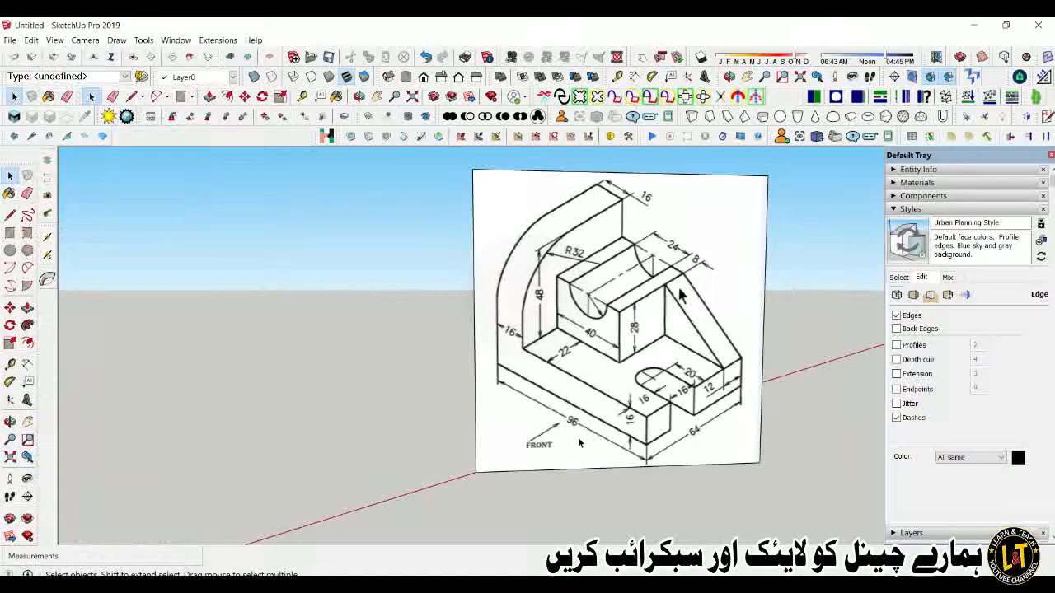
pyautogui.scroll(-3, 649, 353)
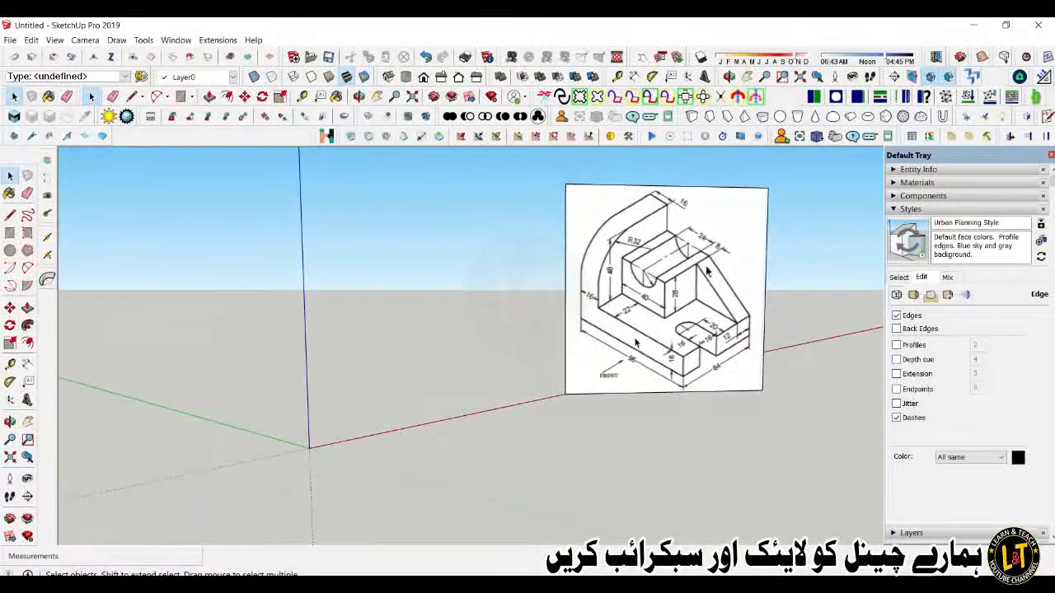
pyautogui.scroll(1, 636, 343)
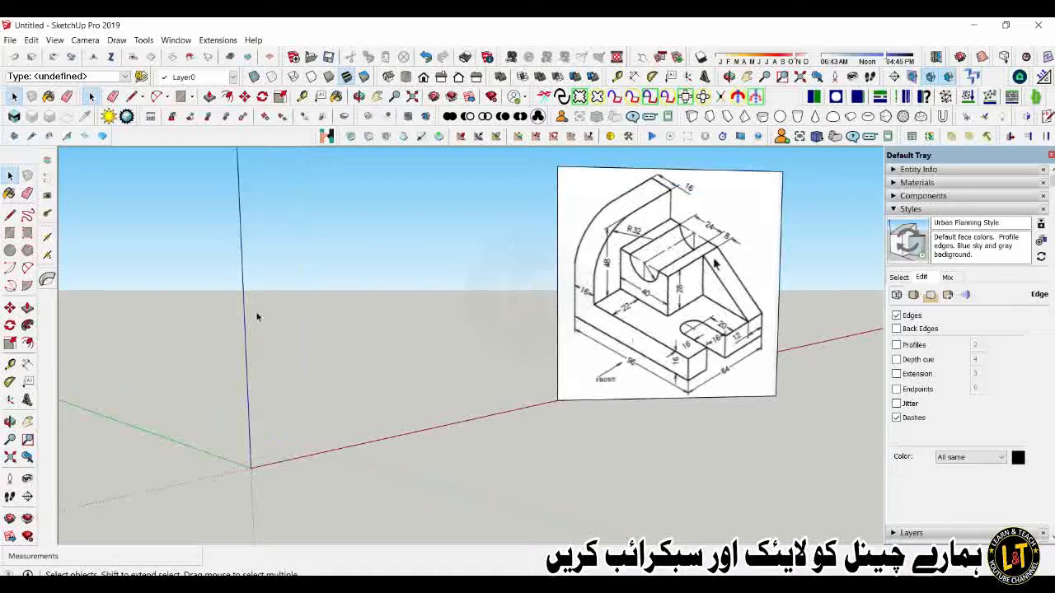
pyautogui.click(11, 233)
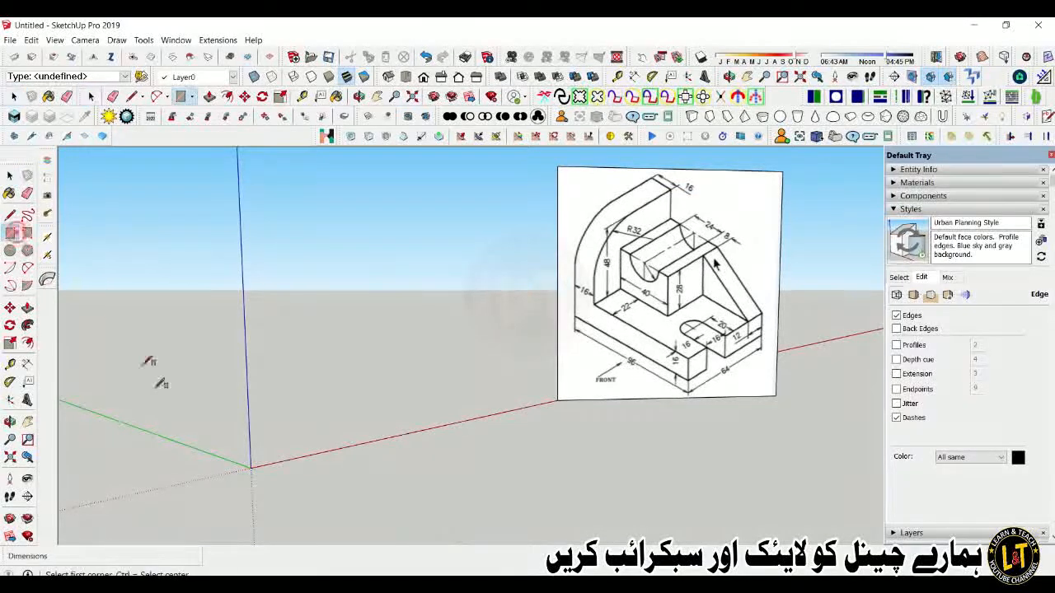
pyautogui.click(251, 467)
pyautogui.scroll(-1, 388, 431)
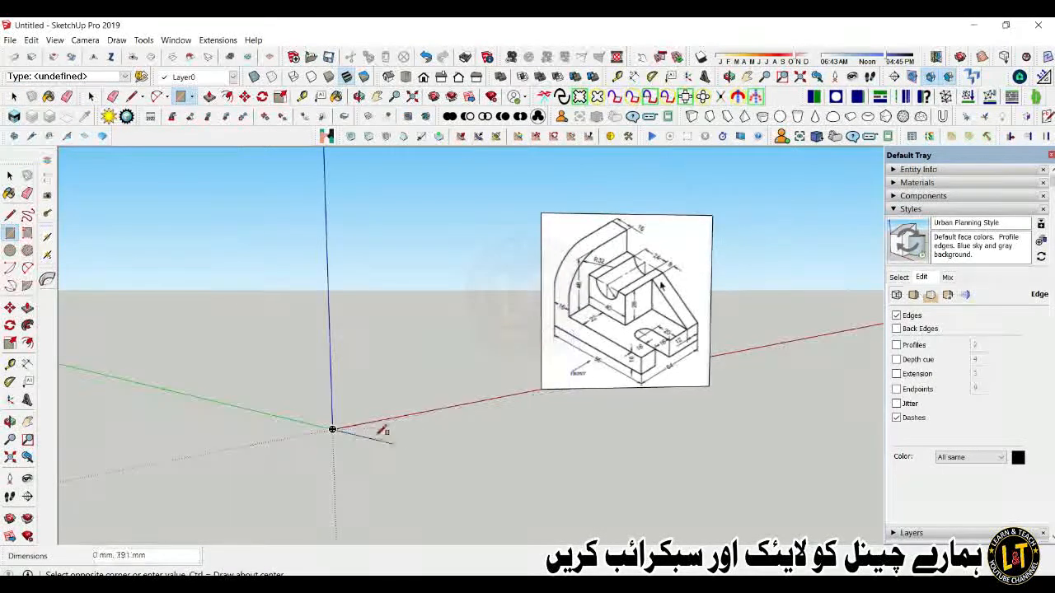
pyautogui.scroll(2, 385, 404)
pyautogui.moveTo(454, 438); pyautogui.dragTo(483, 381, button='middle')
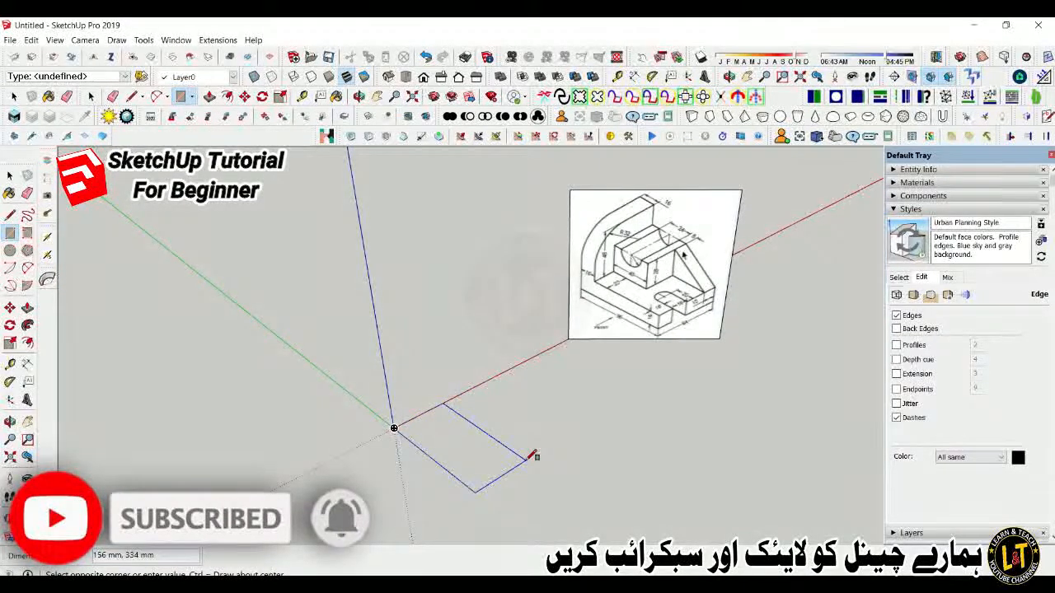
pyautogui.scroll(2, 534, 456)
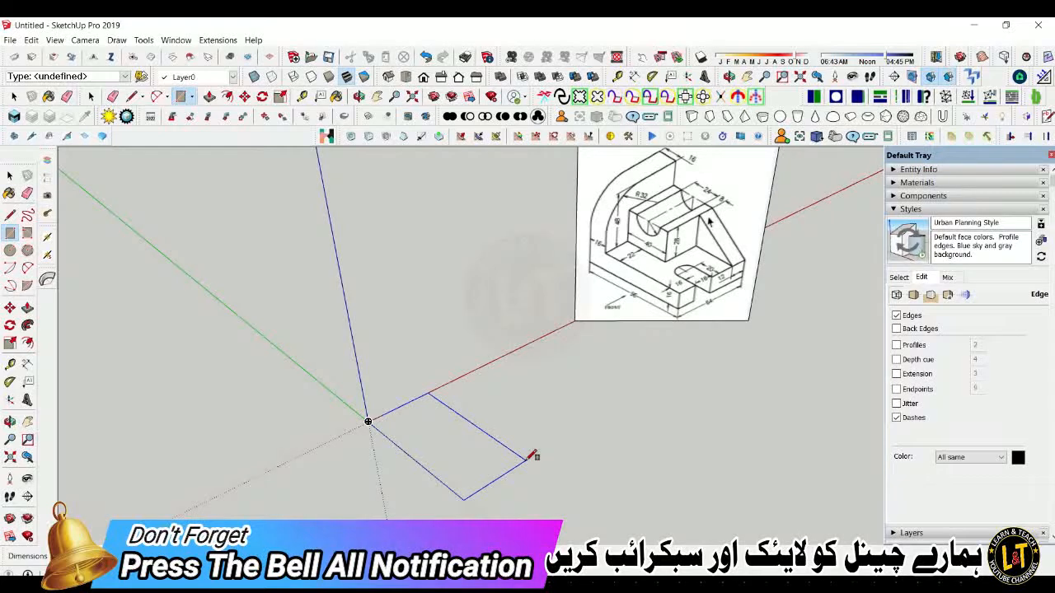
pyautogui.press('Return')
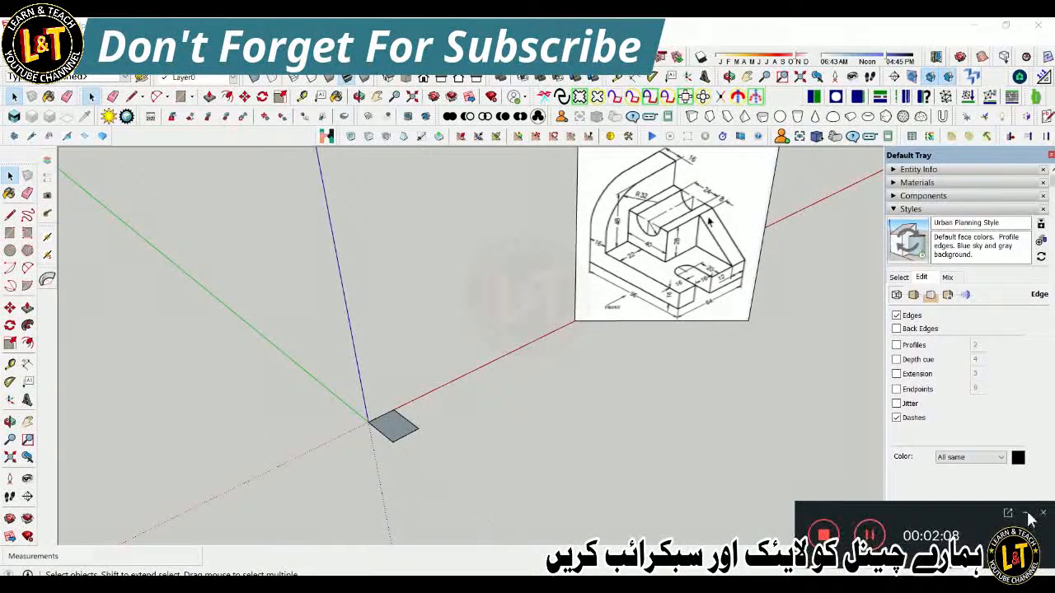
pyautogui.click(1028, 514)
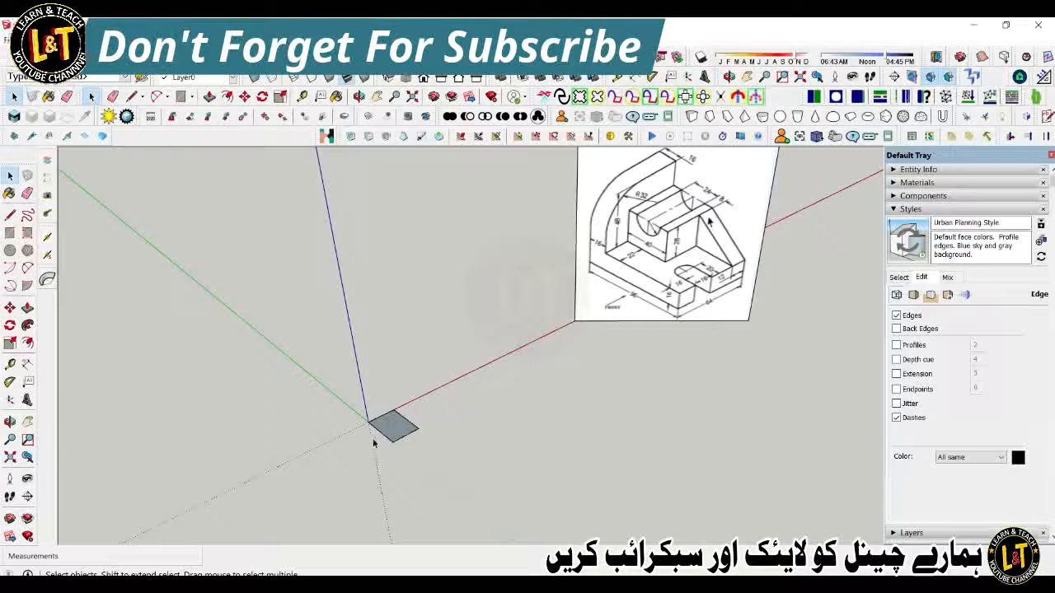
# - Push/Pull the rectangle up 16 mm to form the base slab
pyautogui.scroll(2, 377, 437)
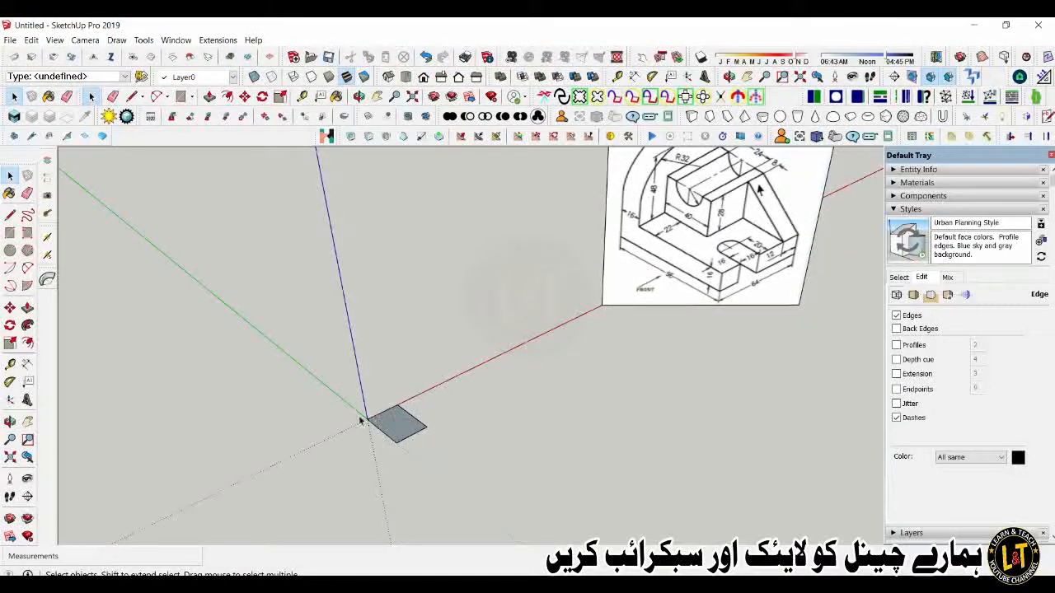
pyautogui.click(10, 236)
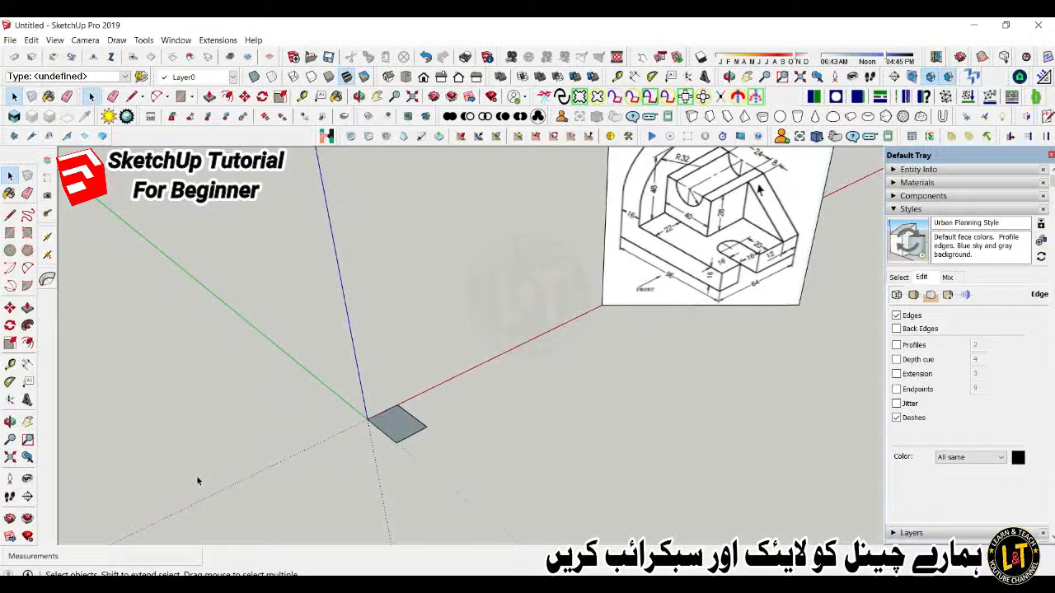
pyautogui.press('p')
pyautogui.scroll(2, 407, 419)
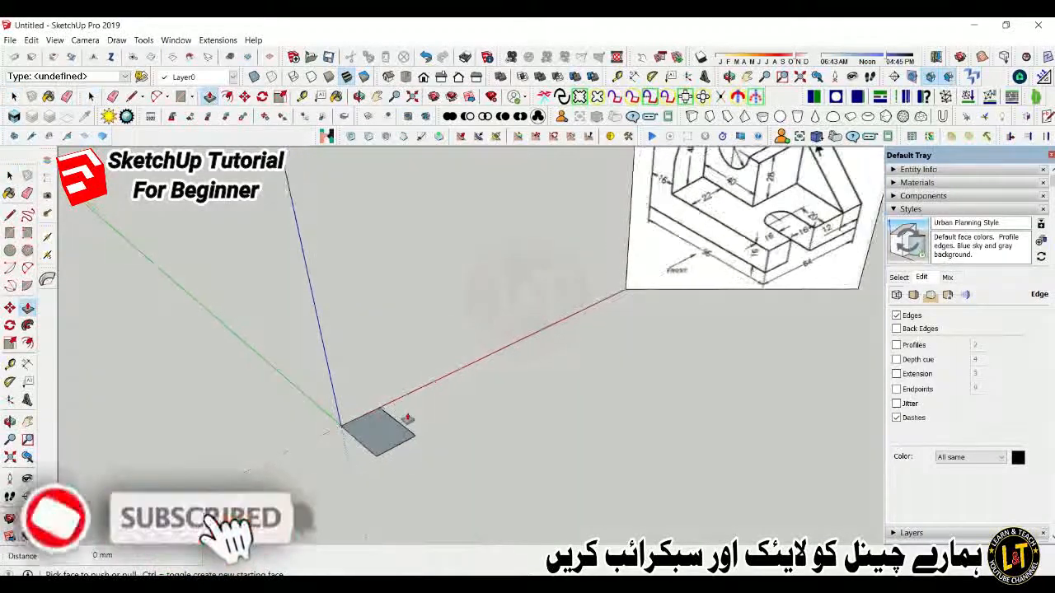
pyautogui.scroll(-3, 407, 420)
pyautogui.scroll(5, 744, 261)
pyautogui.scroll(-5, 744, 260)
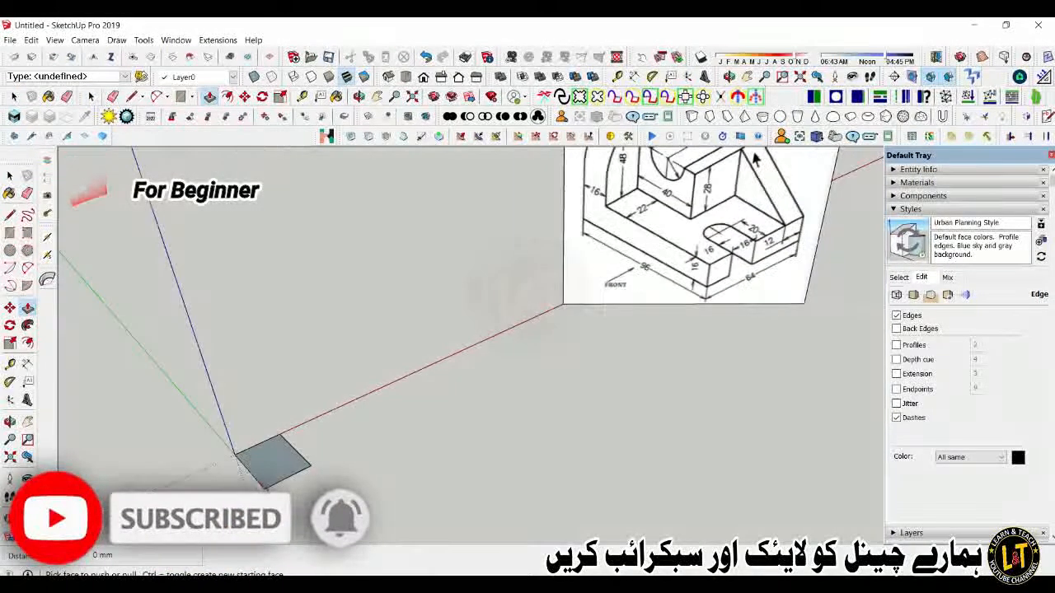
pyautogui.scroll(1, 278, 458)
pyautogui.click(280, 462)
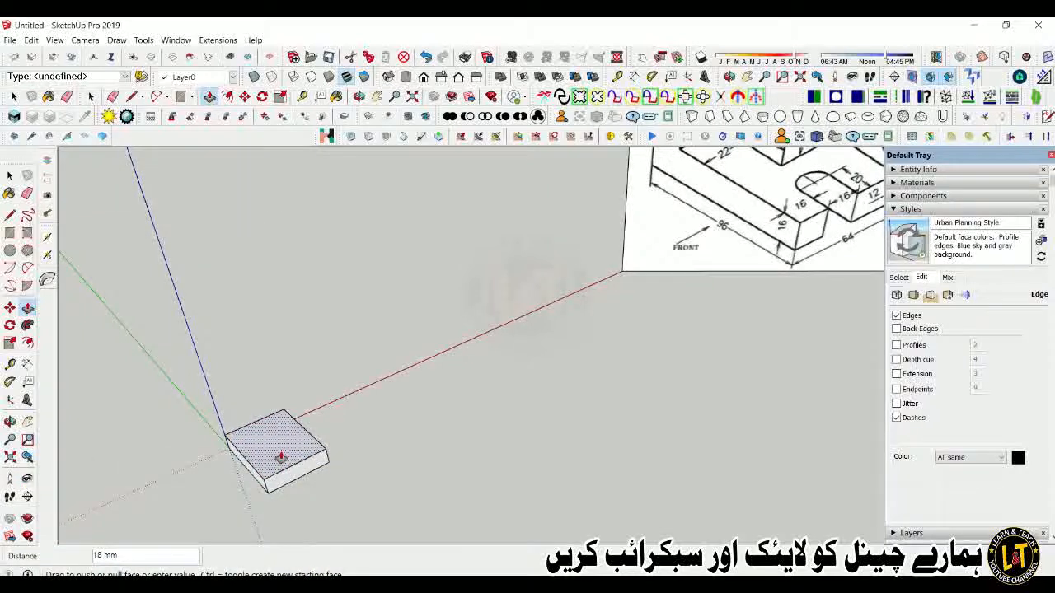
pyautogui.click(281, 457)
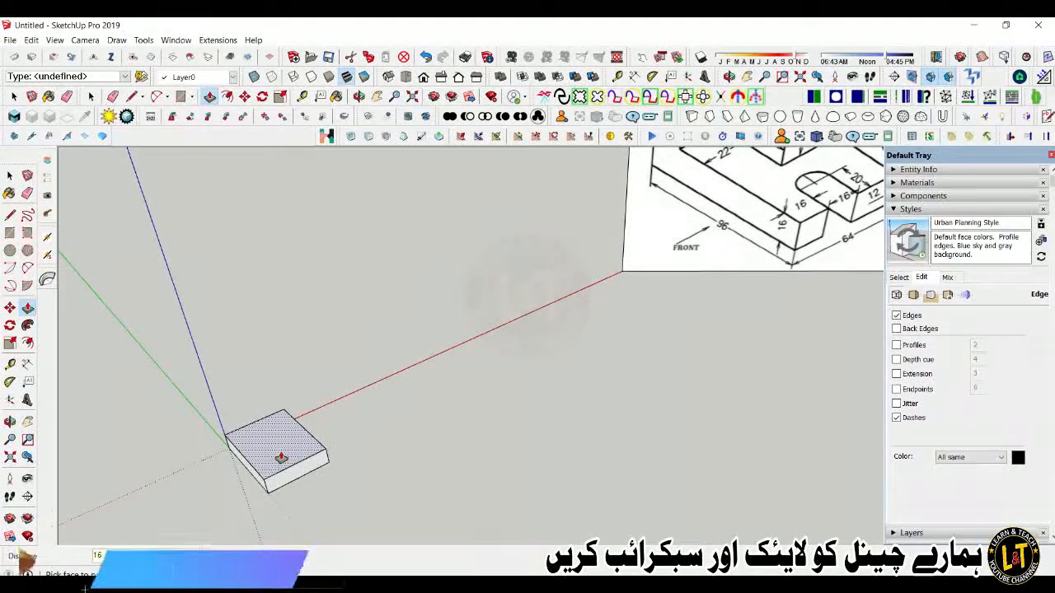
# - Add a guide line on the slab's top face 16 mm in from the back edge along the red axis
pyautogui.moveTo(471, 444); pyautogui.dragTo(626, 399, button='middle')
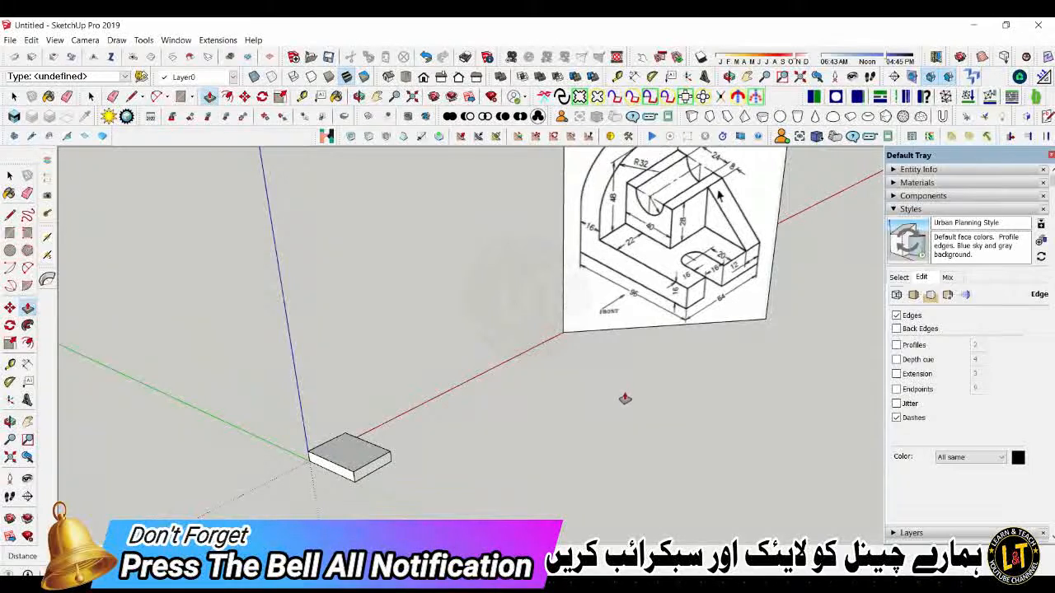
pyautogui.scroll(2, 518, 289)
pyautogui.scroll(-1, 607, 289)
pyautogui.scroll(-2, 608, 289)
pyautogui.scroll(3, 648, 217)
pyautogui.scroll(-3, 648, 217)
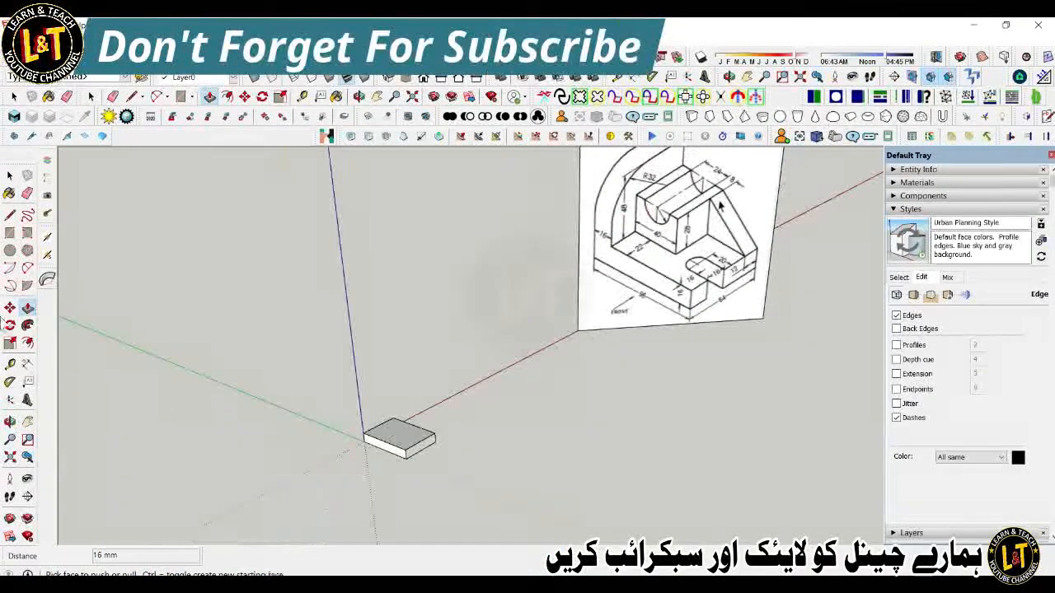
pyautogui.click(10, 363)
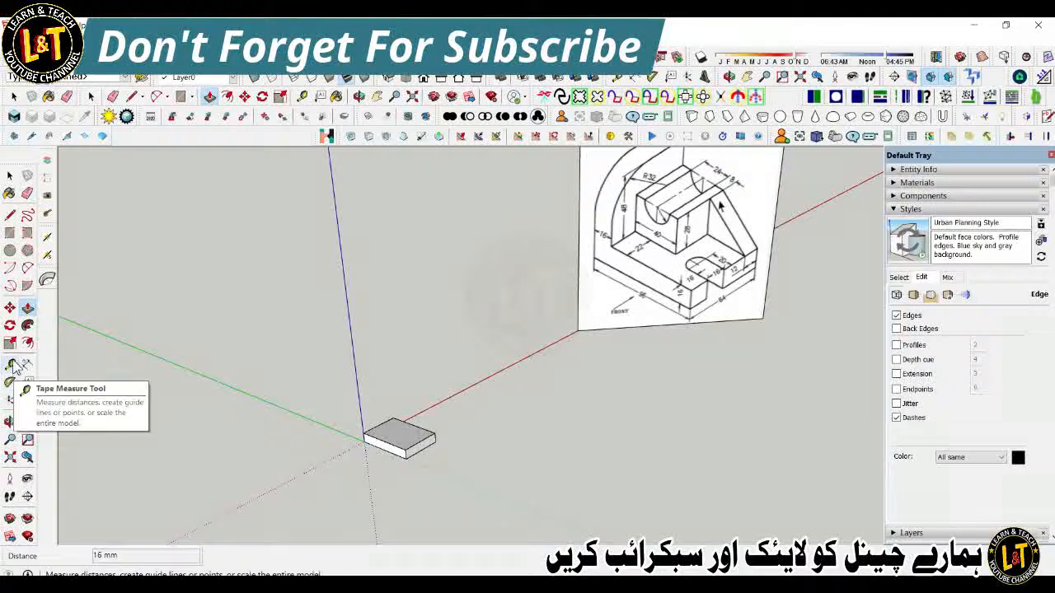
pyautogui.scroll(2, 384, 425)
pyautogui.scroll(2, 384, 424)
pyautogui.click(377, 410)
pyautogui.click(399, 420)
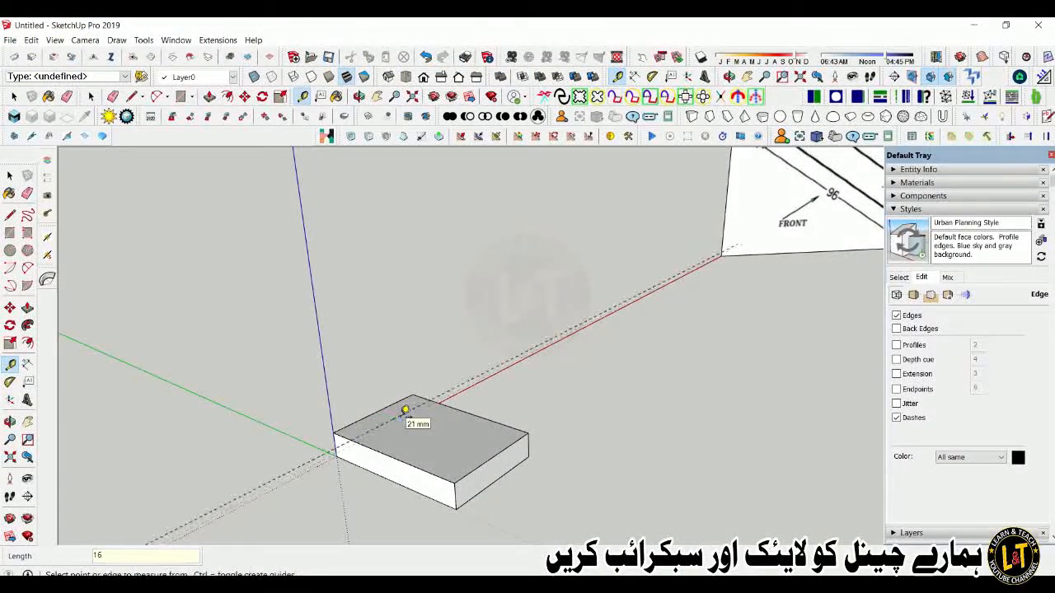
# - Draw a line across the slab's top face along the guide to separate a narrow strip at the back
pyautogui.press('l')
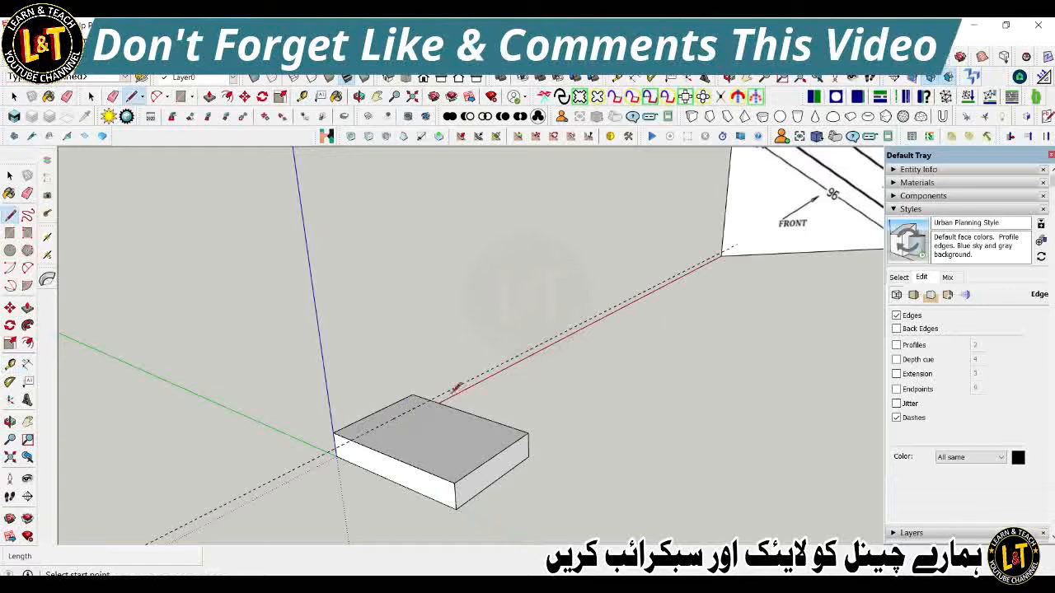
pyautogui.click(351, 440)
pyautogui.scroll(-2, 349, 439)
pyautogui.moveTo(548, 459)
pyautogui.mouseDown(button='middle')
pyautogui.moveTo(483, 506)
pyautogui.moveTo(520, 441)
pyautogui.moveTo(494, 440)
pyautogui.mouseUp(button='middle')
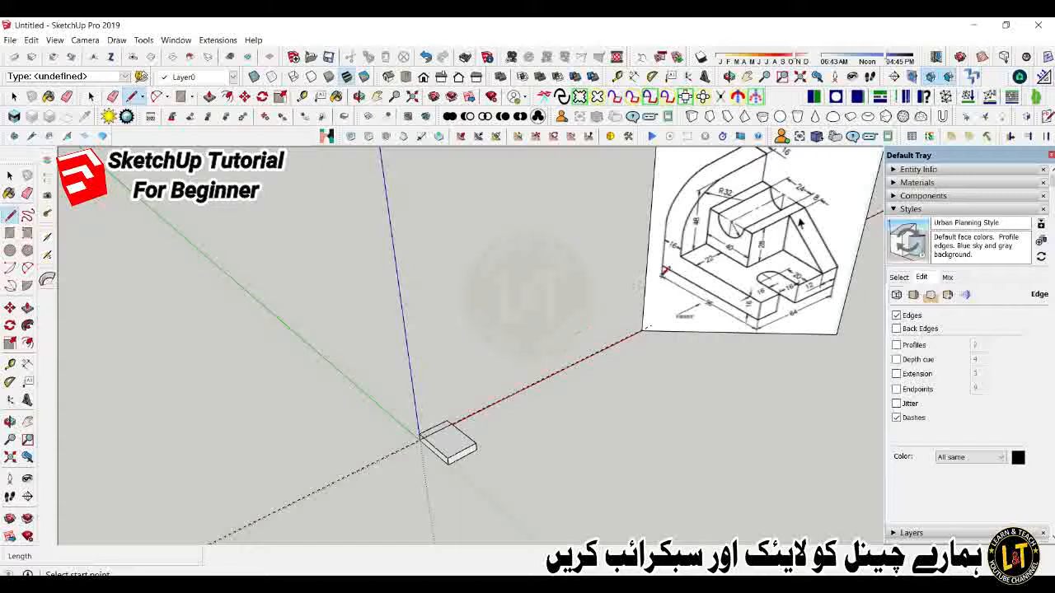
pyautogui.press('space')
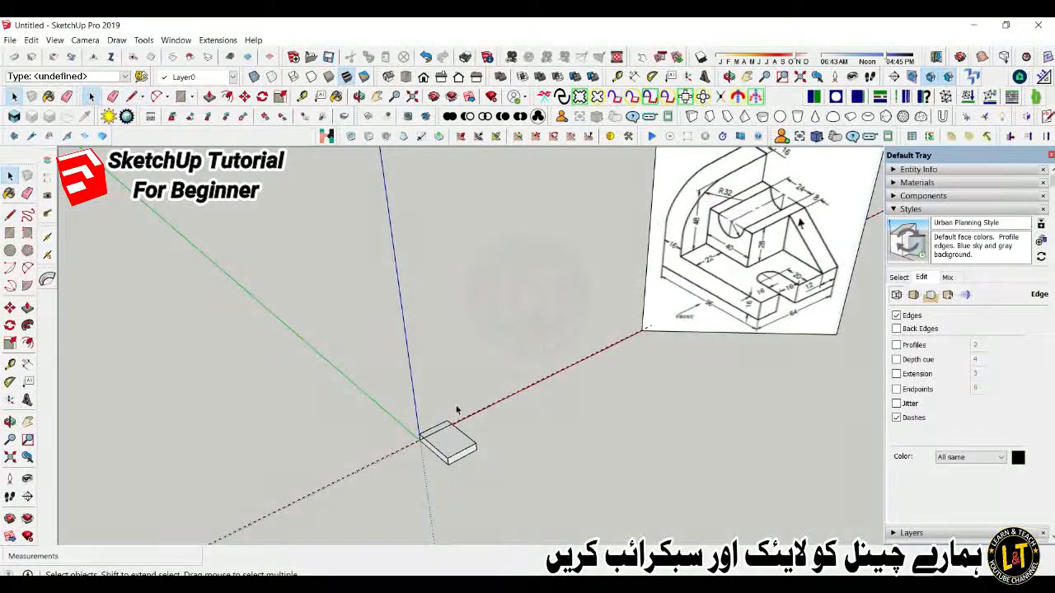
# - Push/Pull the narrow back strip of the slab up 96 mm
pyautogui.press('p')
pyautogui.click(444, 428)
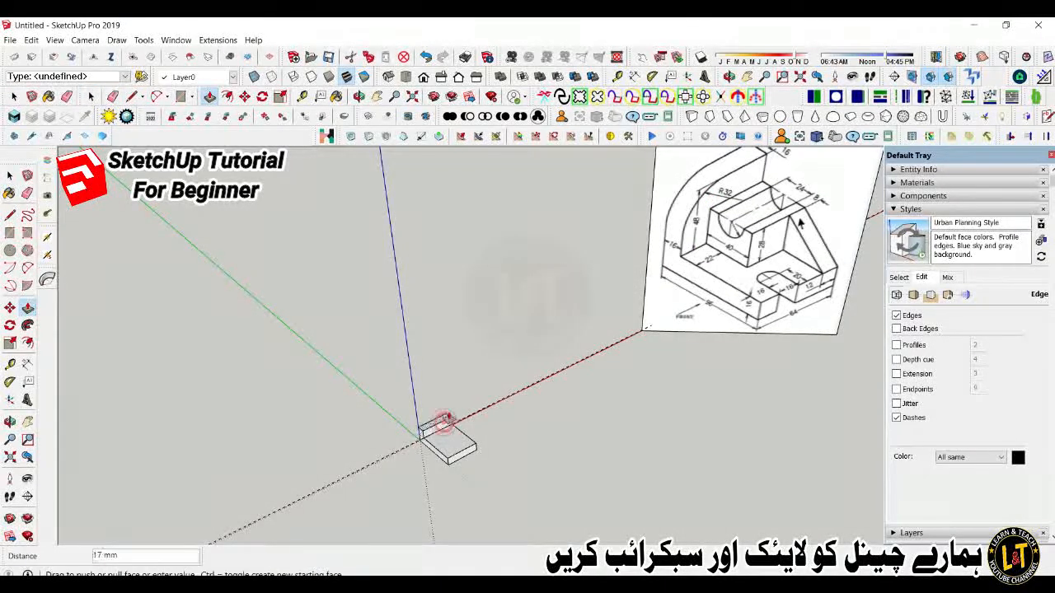
pyautogui.write('96')
pyautogui.press('Return')
pyautogui.scroll(-2, 487, 474)
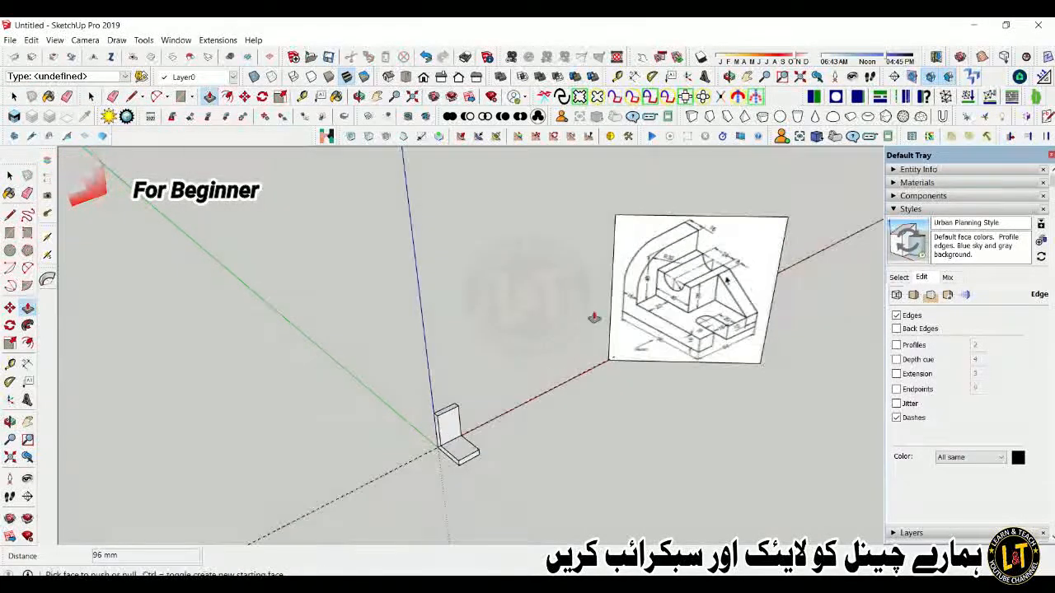
# - Check the upright's height in the reference drawing and set the back strip's extrusion to 48 mm
pyautogui.scroll(5, 657, 282)
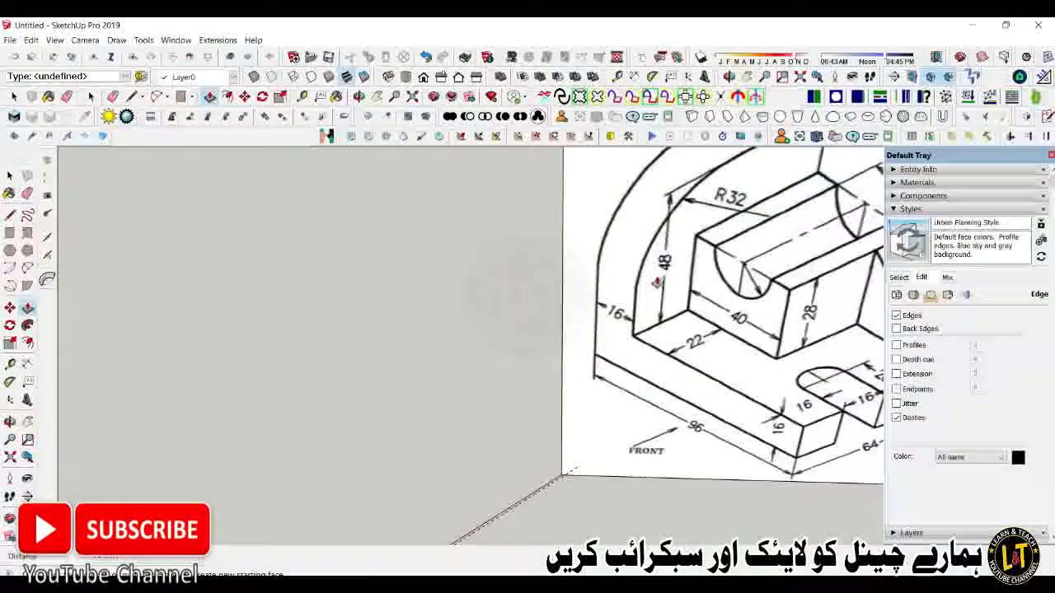
pyautogui.scroll(-1, 664, 276)
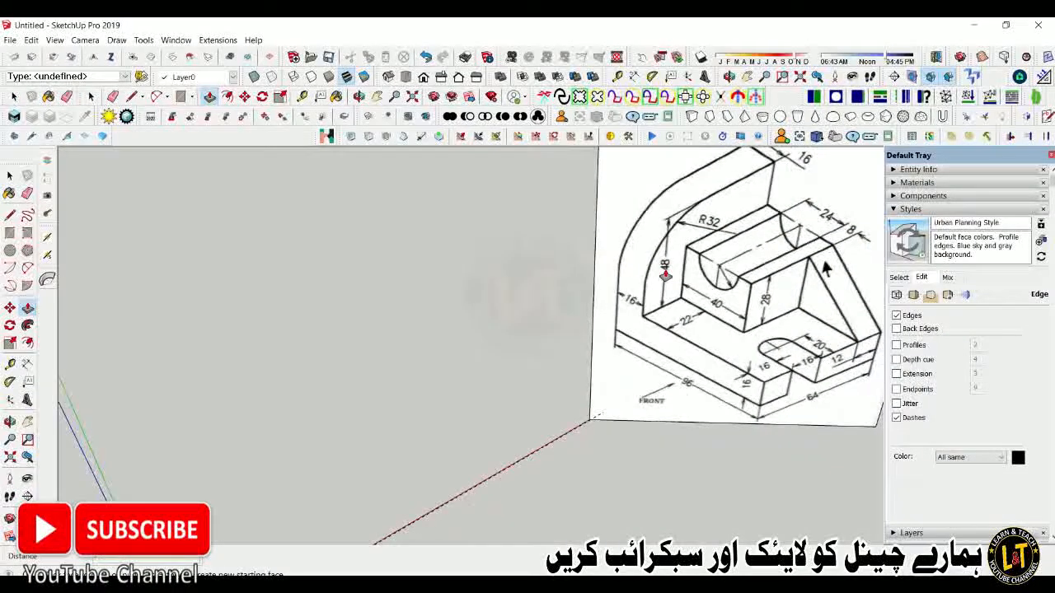
pyautogui.scroll(-3, 744, 213)
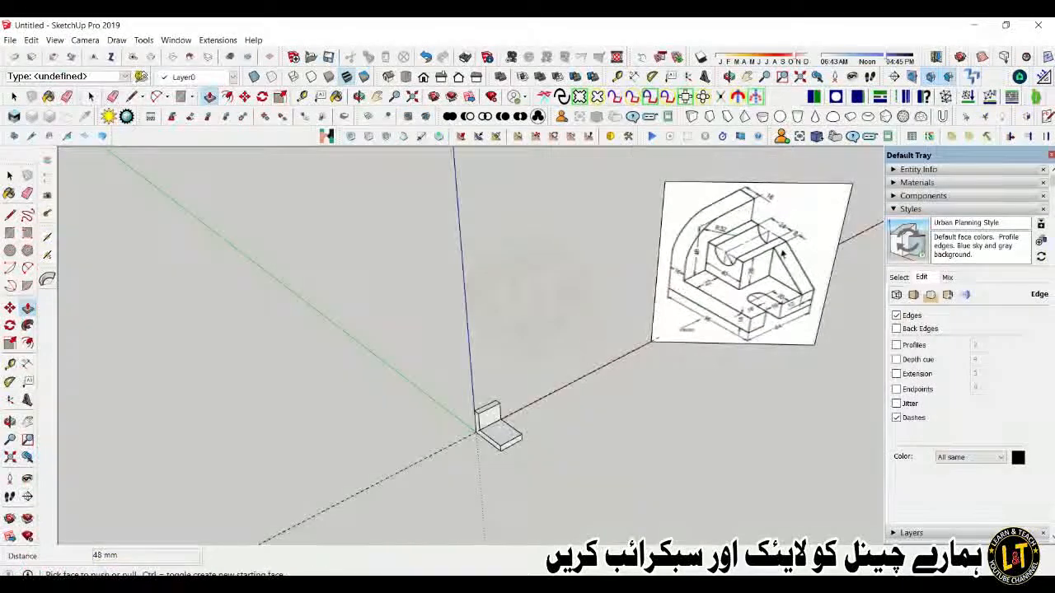
# - Examine the curved upright and its R32 arc in the reference drawing and compare them with the modelled upright
pyautogui.scroll(3, 730, 219)
pyautogui.scroll(2, 701, 266)
pyautogui.moveTo(698, 266)
pyautogui.mouseDown(button='middle')
pyautogui.moveTo(677, 235)
pyautogui.moveTo(631, 216)
pyautogui.mouseUp(button='middle')
pyautogui.scroll(-3, 659, 219)
pyautogui.press('p')
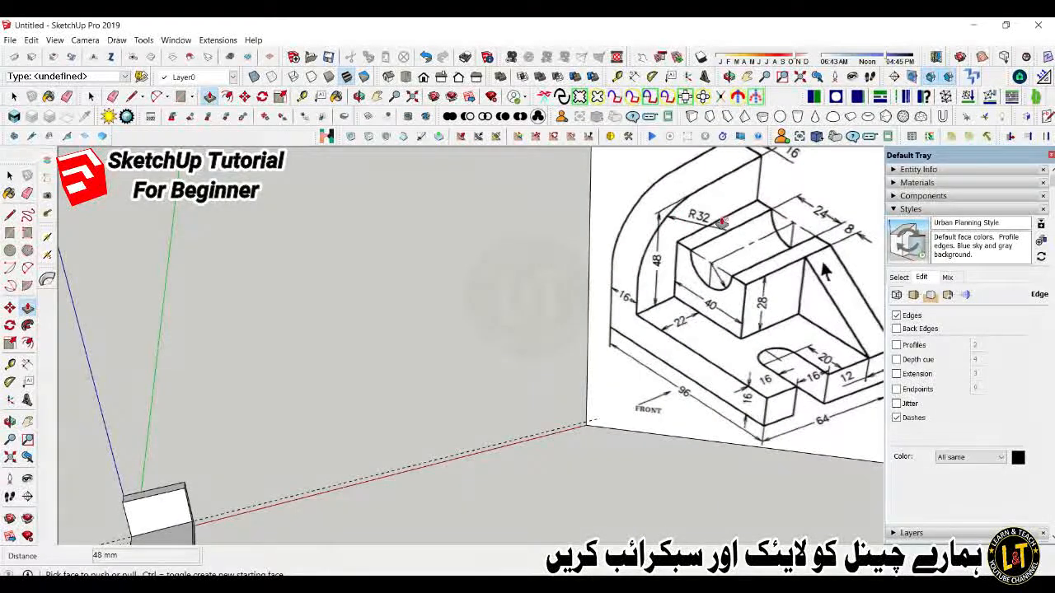
pyautogui.scroll(-2, 666, 229)
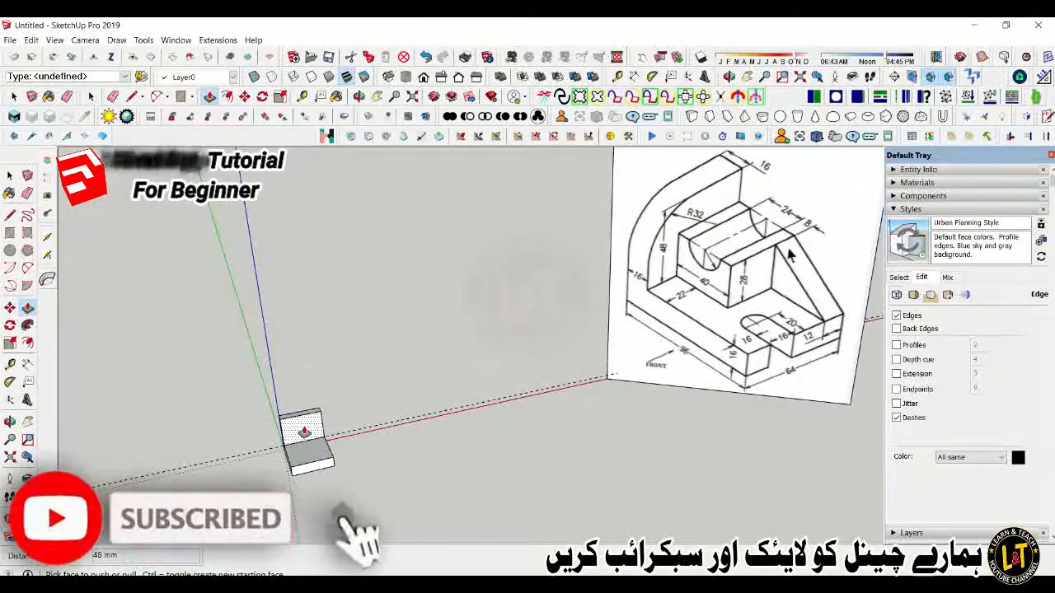
pyautogui.scroll(1, 305, 429)
pyautogui.moveTo(309, 382); pyautogui.dragTo(313, 353, button='middle')
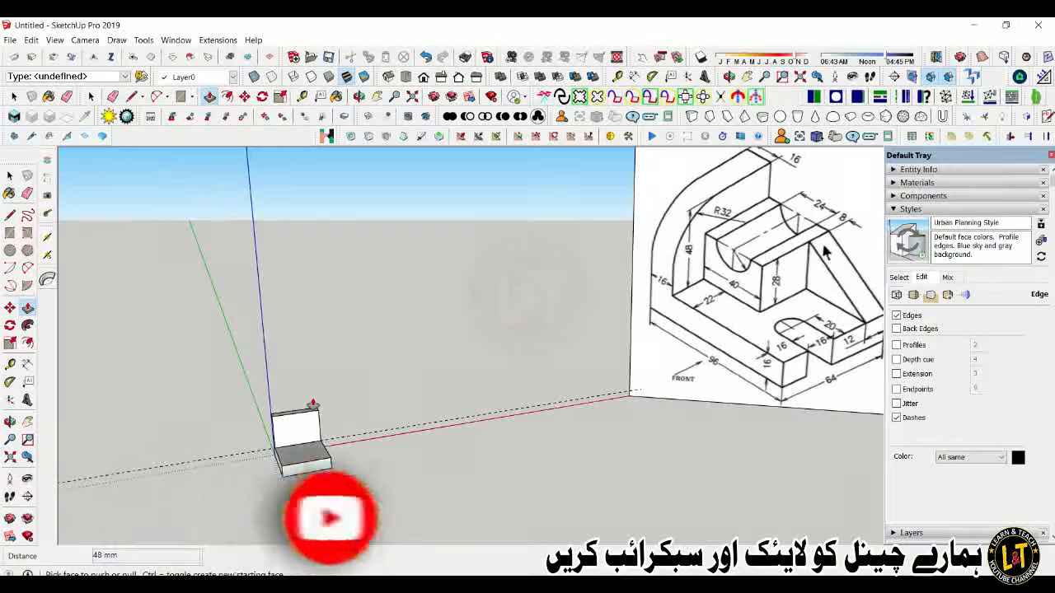
pyautogui.scroll(2, 293, 428)
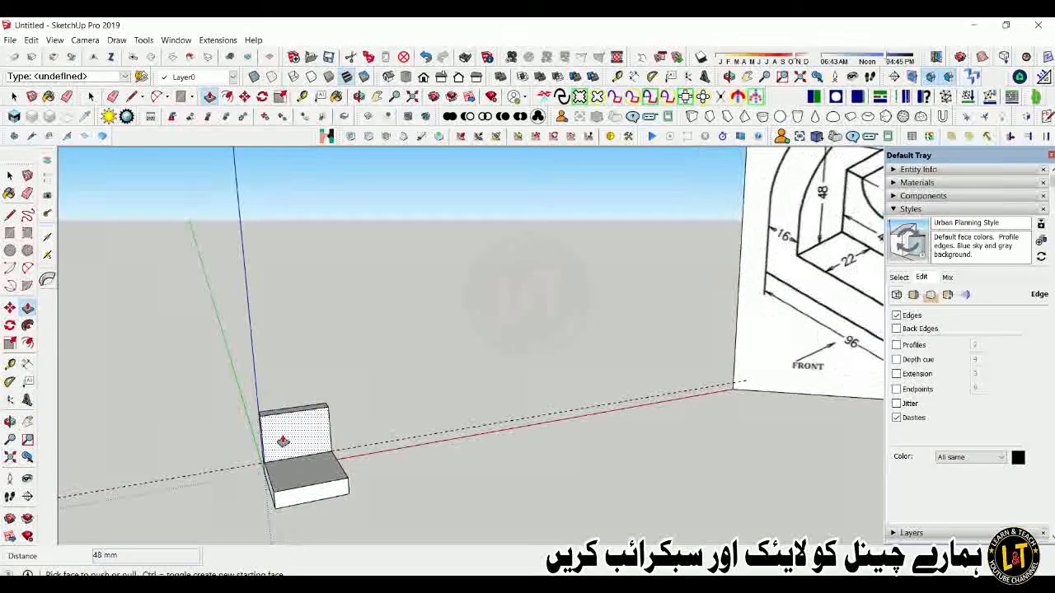
pyautogui.scroll(2, 282, 441)
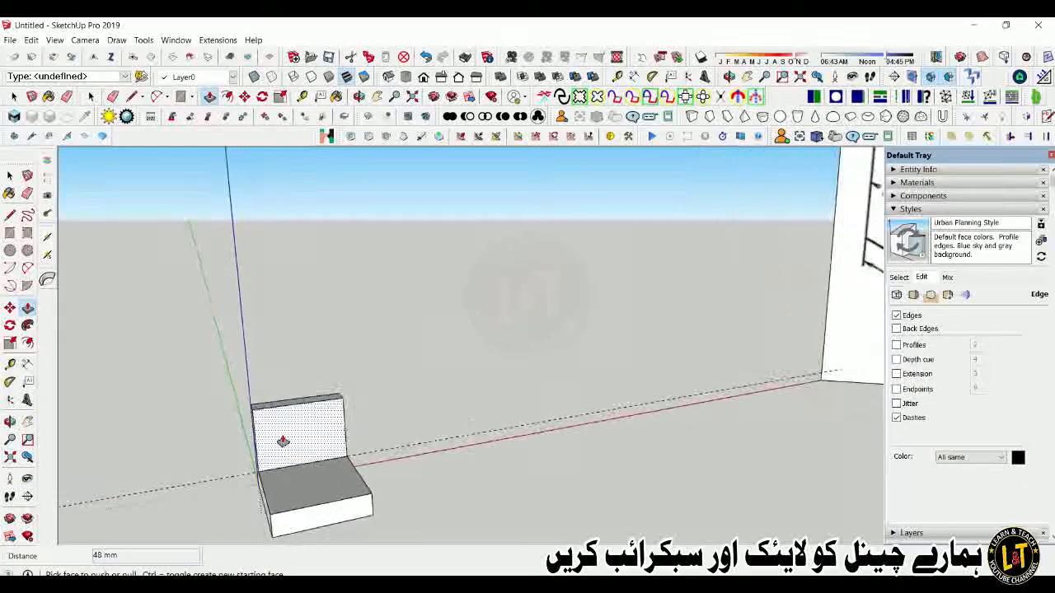
pyautogui.click(10, 285)
pyautogui.scroll(2, 295, 438)
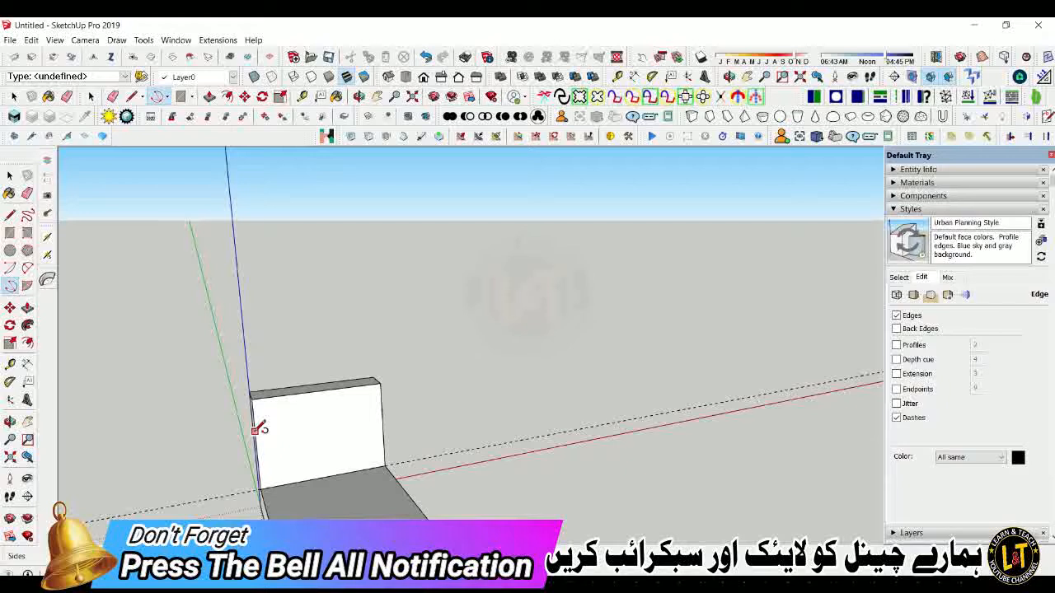
pyautogui.click(260, 488)
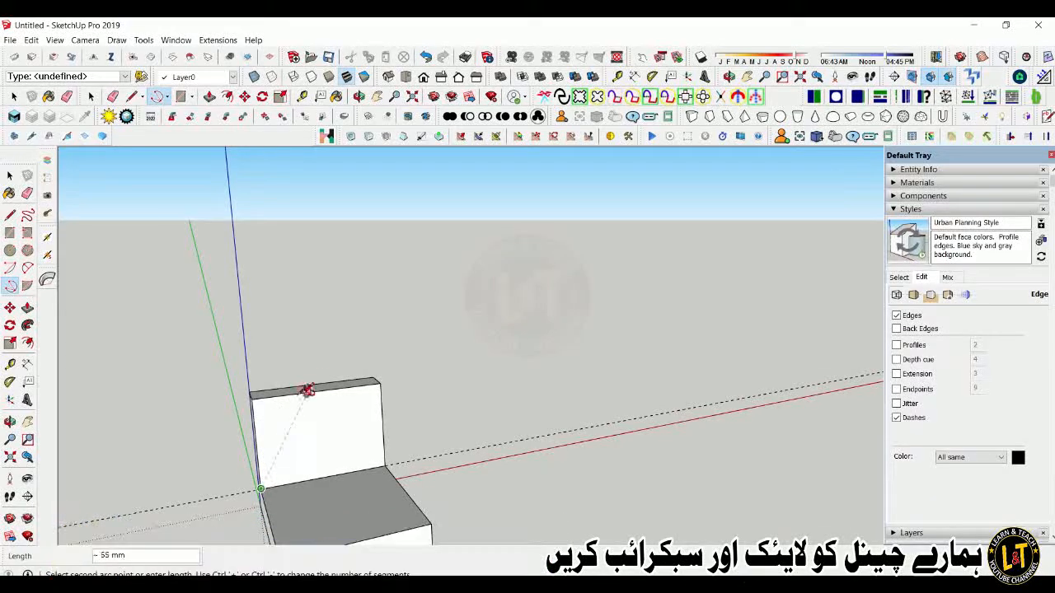
pyautogui.click(279, 396)
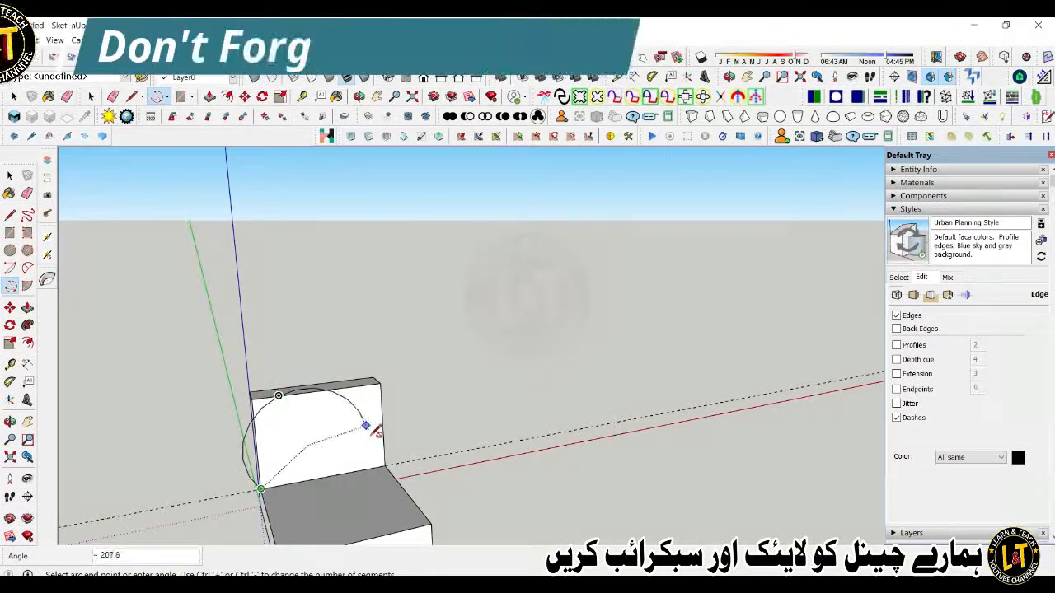
pyautogui.press('Escape')
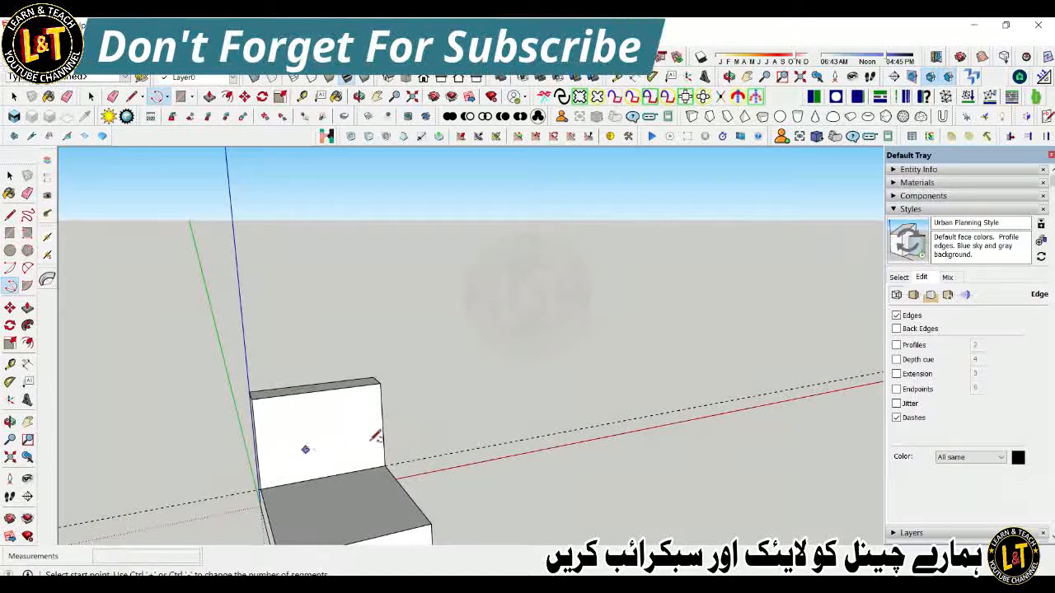
pyautogui.click(10, 269)
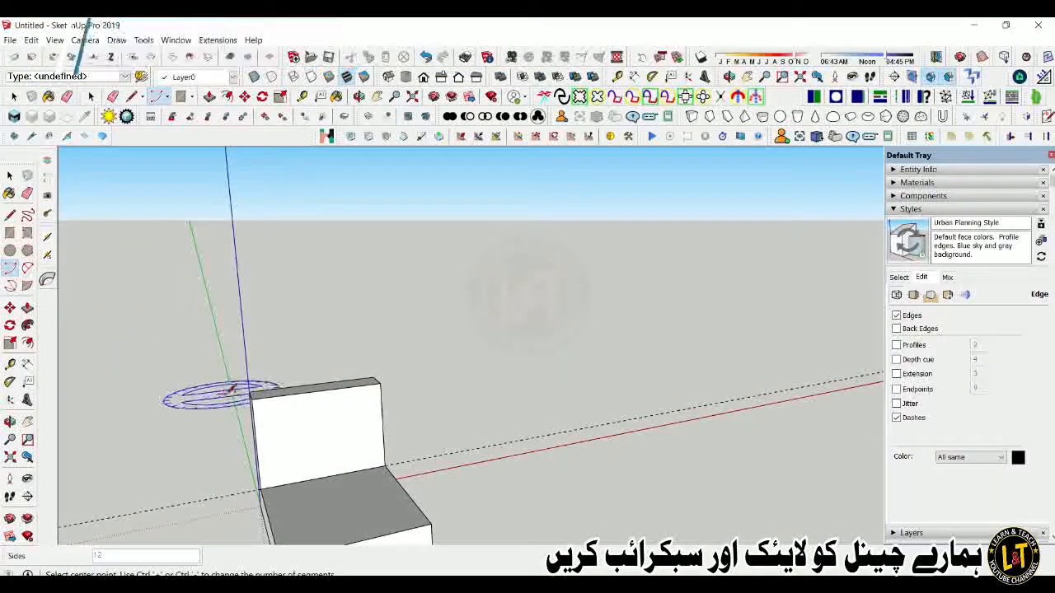
pyautogui.scroll(1, 223, 396)
pyautogui.click(269, 511)
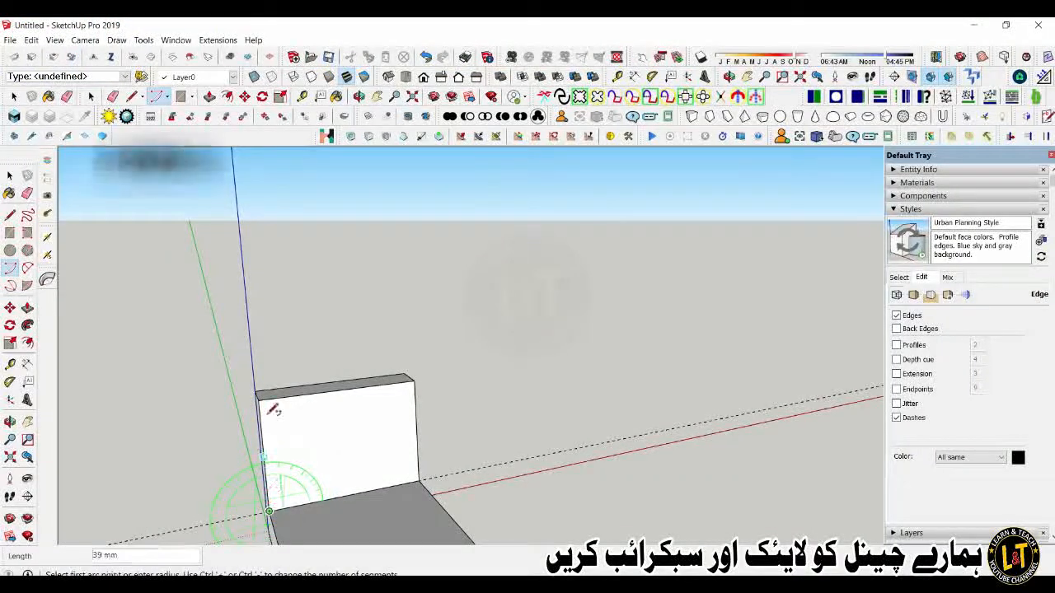
pyautogui.click(258, 401)
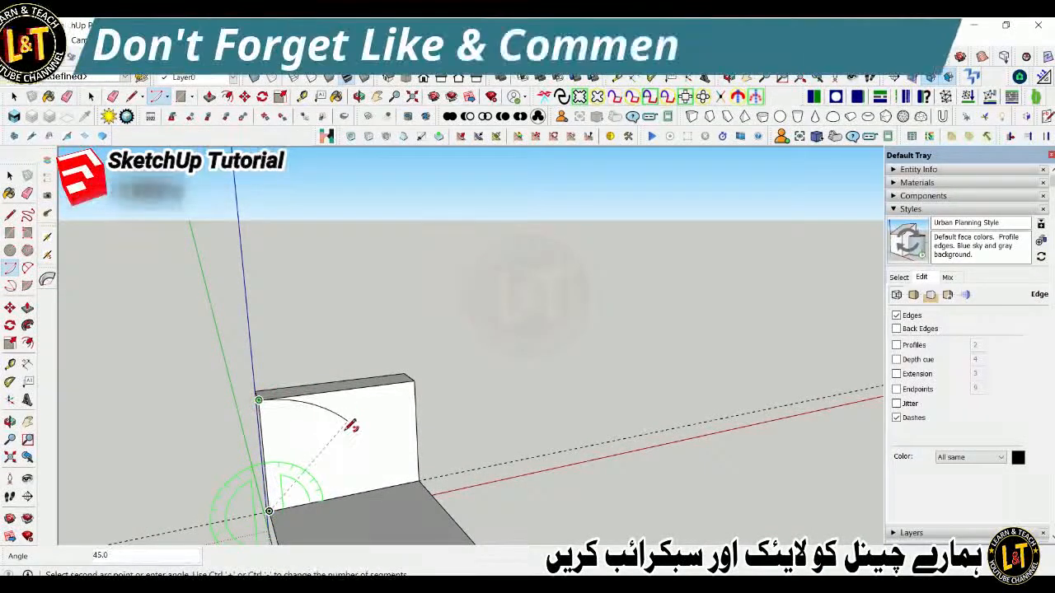
pyautogui.press('Escape')
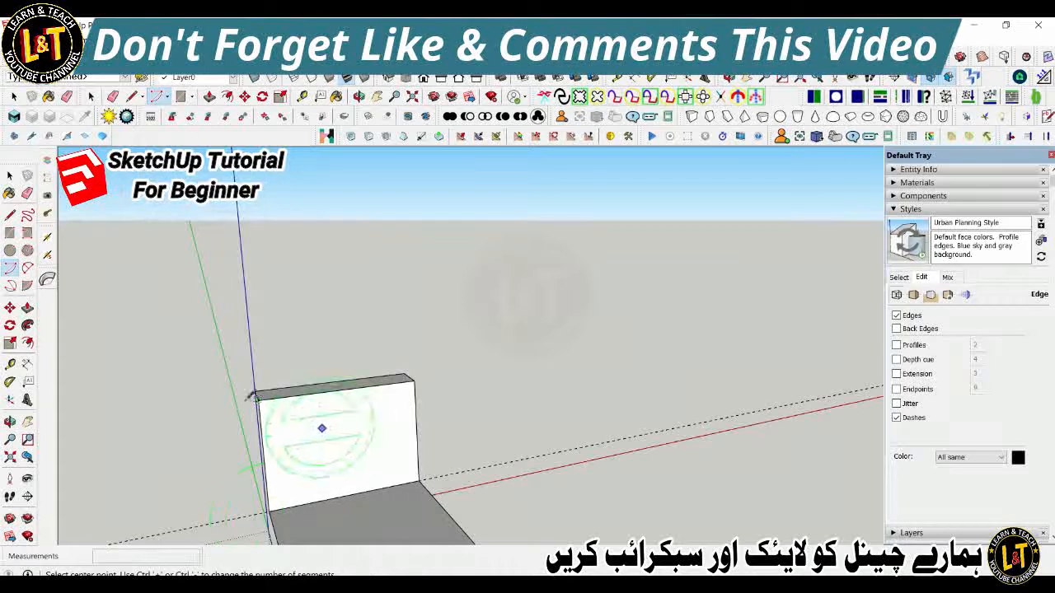
# - Draw a 90-degree arc of about 22 mm radius centred on the upright's upper front corner at the blue axis
pyautogui.click(258, 401)
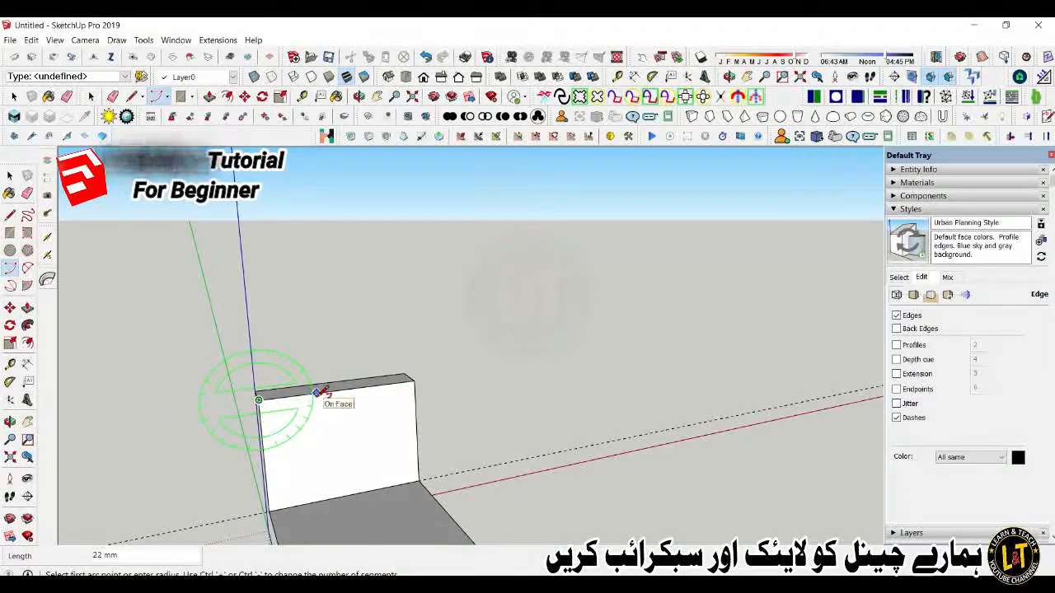
pyautogui.click(316, 394)
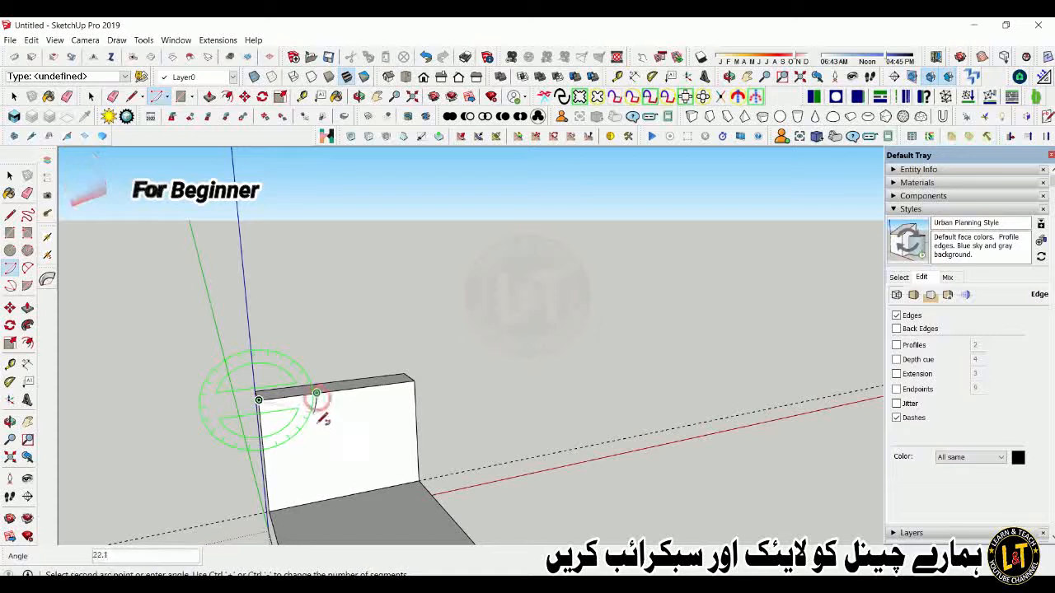
pyautogui.click(276, 461)
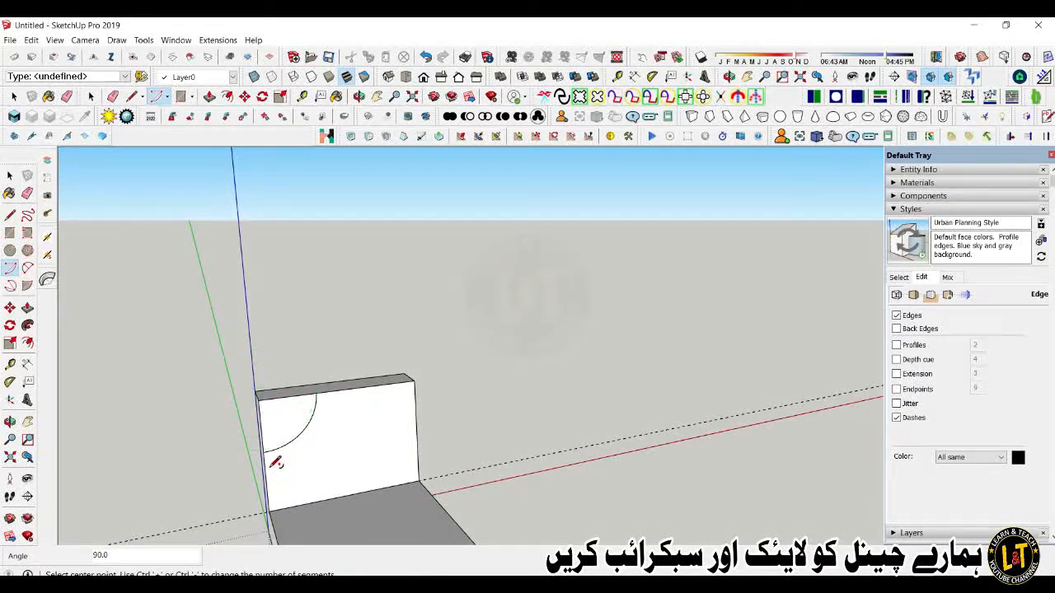
pyautogui.press('space')
# - Compare the upright with the R32 curved wall and its 48 height in the reference drawing
pyautogui.scroll(-3, 272, 404)
pyautogui.scroll(-2, 273, 402)
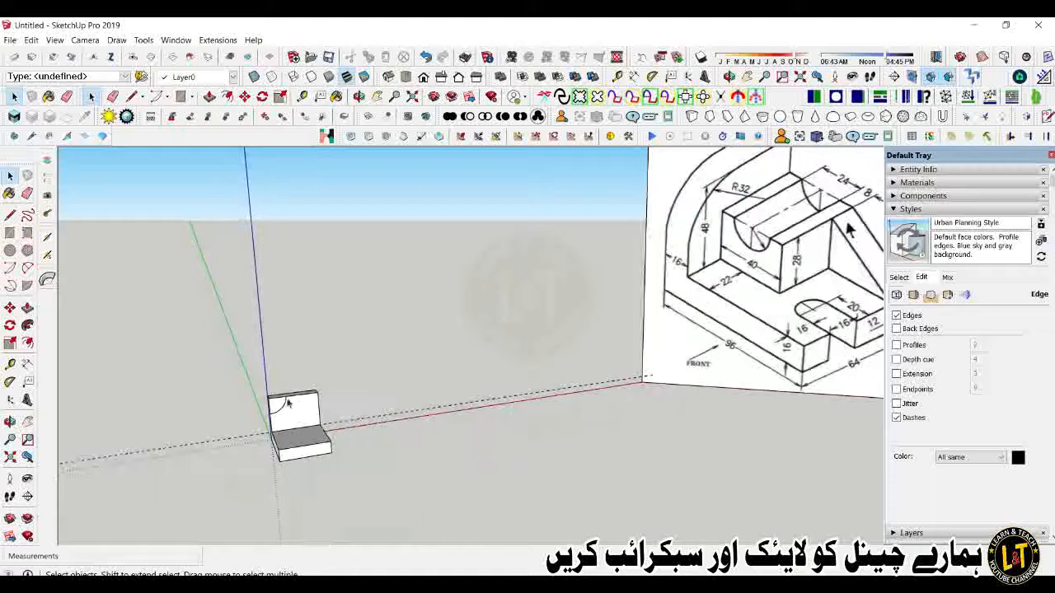
pyautogui.scroll(4, 274, 424)
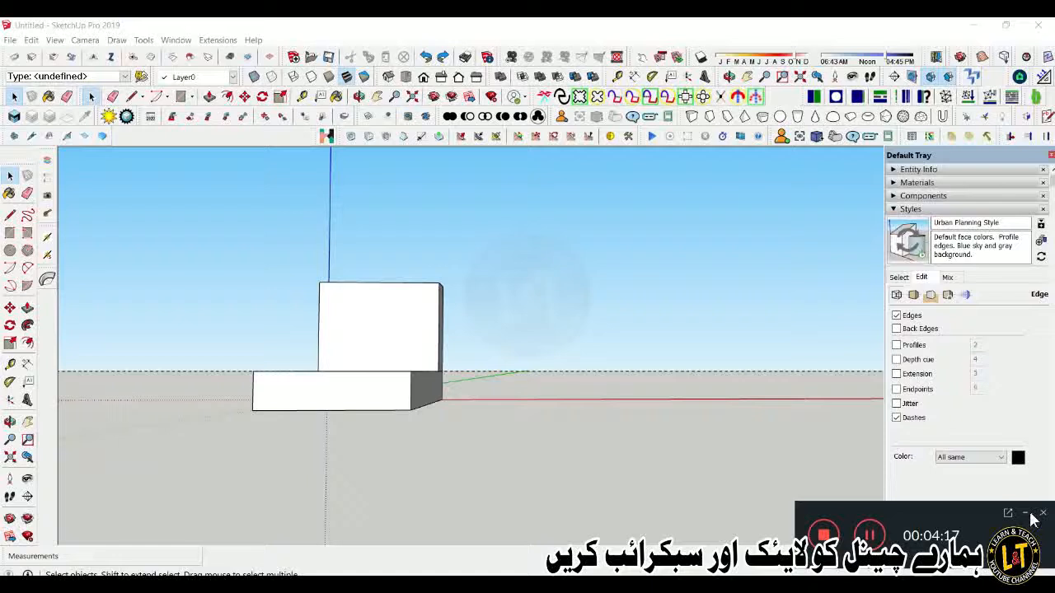
pyautogui.click(1026, 512)
pyautogui.moveTo(259, 372); pyautogui.dragTo(417, 467, button='middle')
pyautogui.scroll(-5, 354, 412)
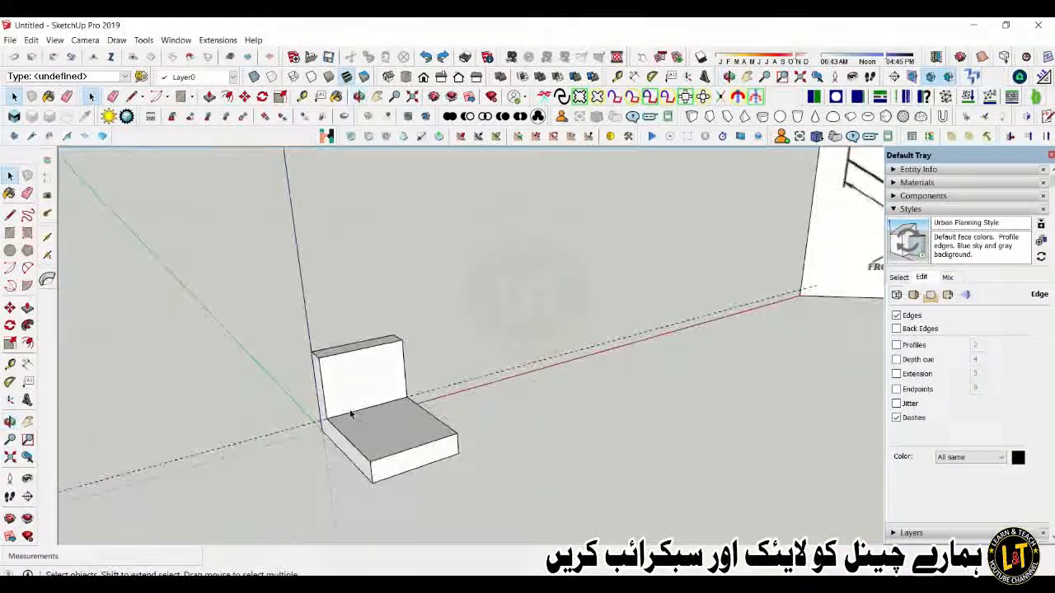
pyautogui.scroll(-2, 659, 328)
pyautogui.scroll(6, 623, 327)
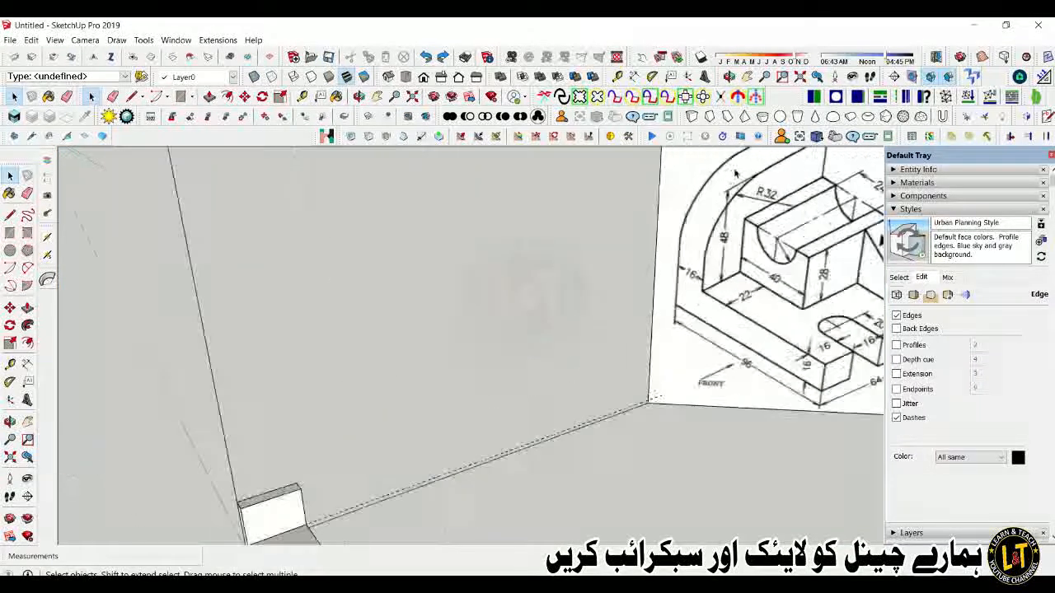
pyautogui.scroll(-6, 796, 212)
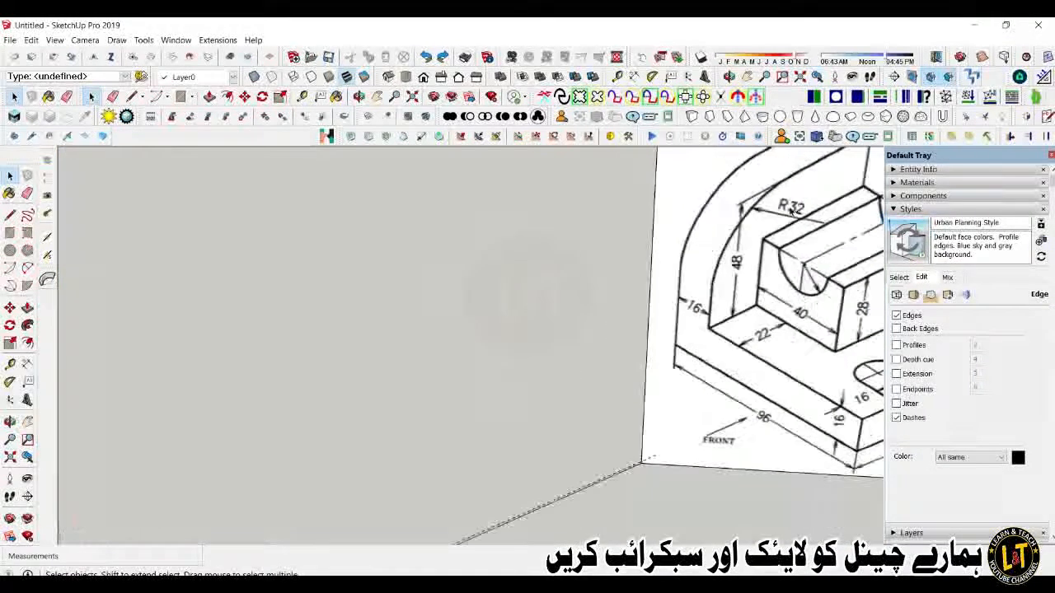
# - Place guides on the upright's front face 32 mm below its top edge and 32 mm in from the side edge at the blue axis
pyautogui.scroll(4, 553, 401)
pyautogui.moveTo(579, 342); pyautogui.dragTo(490, 353, button='middle')
pyautogui.scroll(2, 489, 352)
pyautogui.press('t')
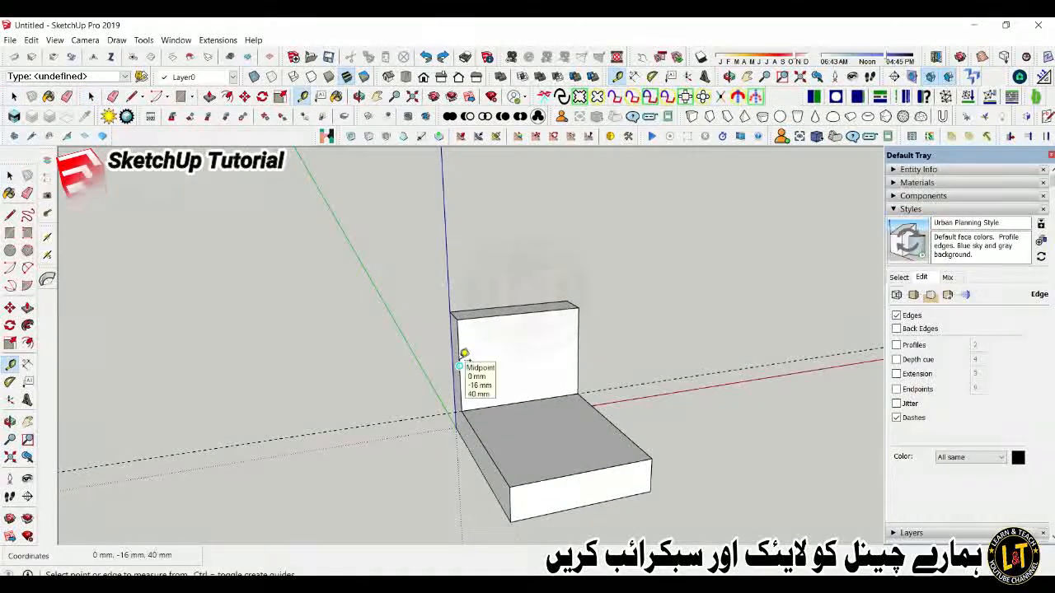
pyautogui.click(459, 365)
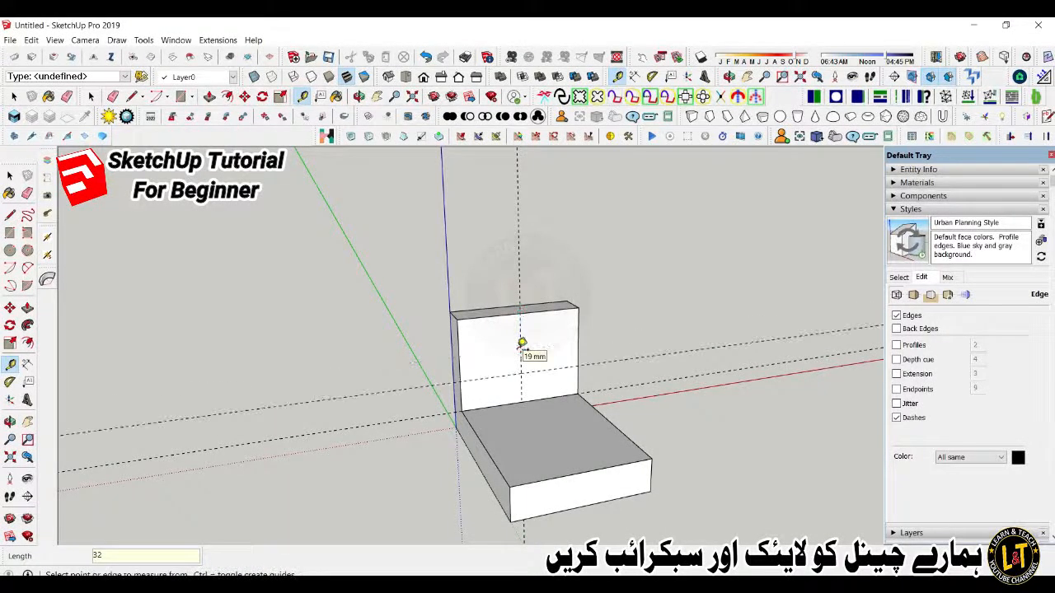
# - Draw a 90-degree arc centred on the guide intersection, from the upright's side edge to its top edge
pyautogui.click(9, 272)
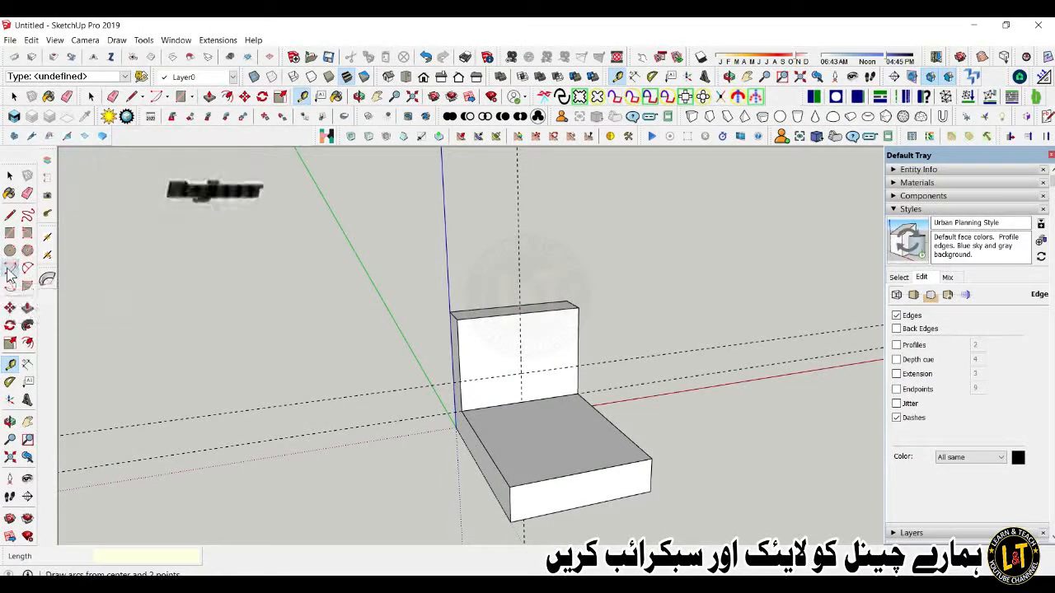
pyautogui.click(521, 373)
pyautogui.click(460, 381)
pyautogui.click(521, 312)
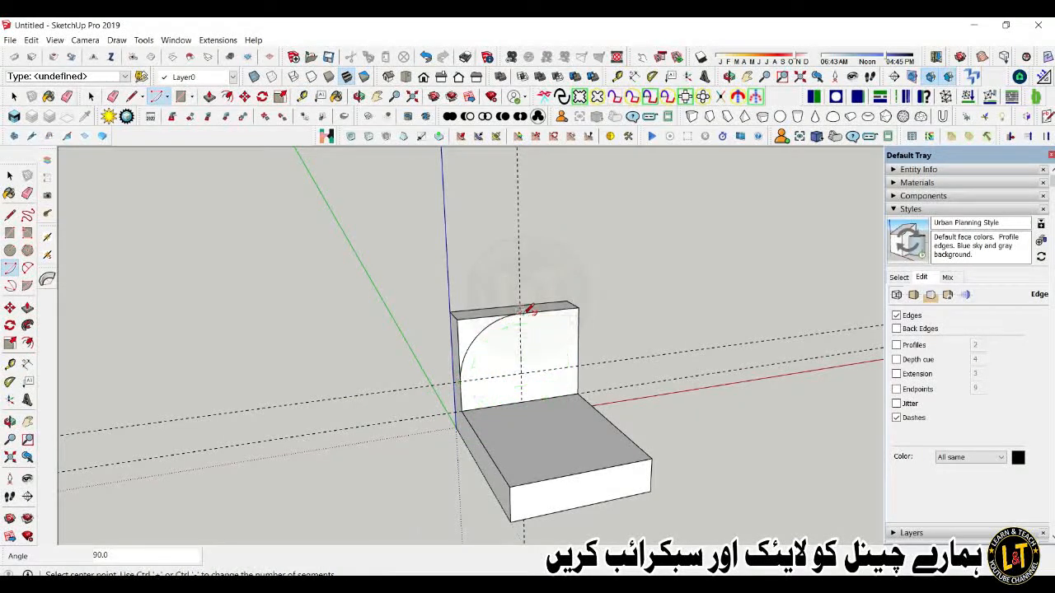
# - Push/Pull the corner face outside the arc back 16 mm through the upright to round its corner
pyautogui.scroll(3, 511, 326)
pyautogui.press('p')
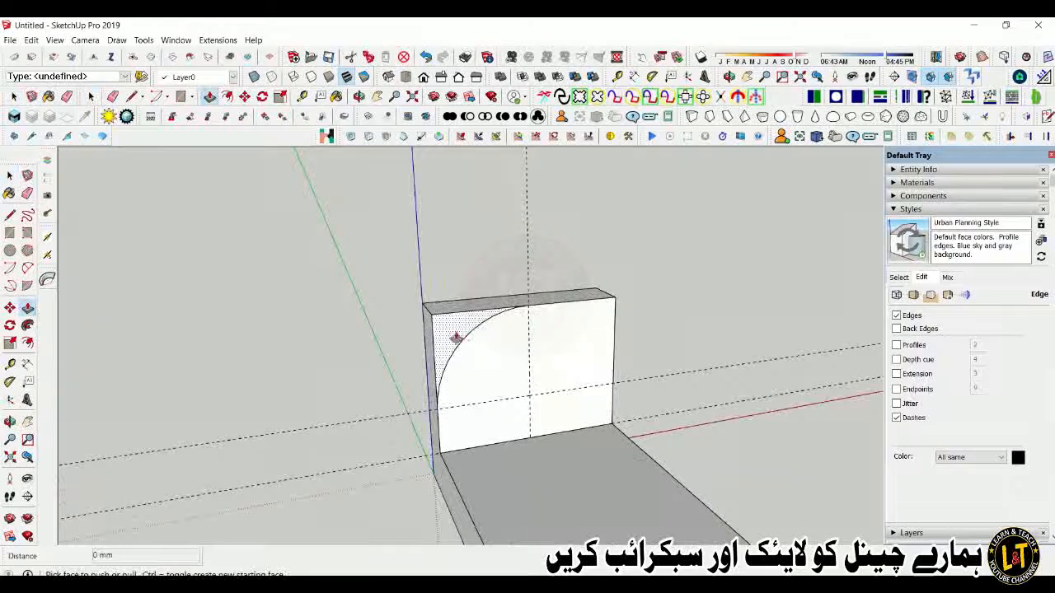
pyautogui.click(451, 334)
pyautogui.click(370, 266)
pyautogui.scroll(-5, 280, 297)
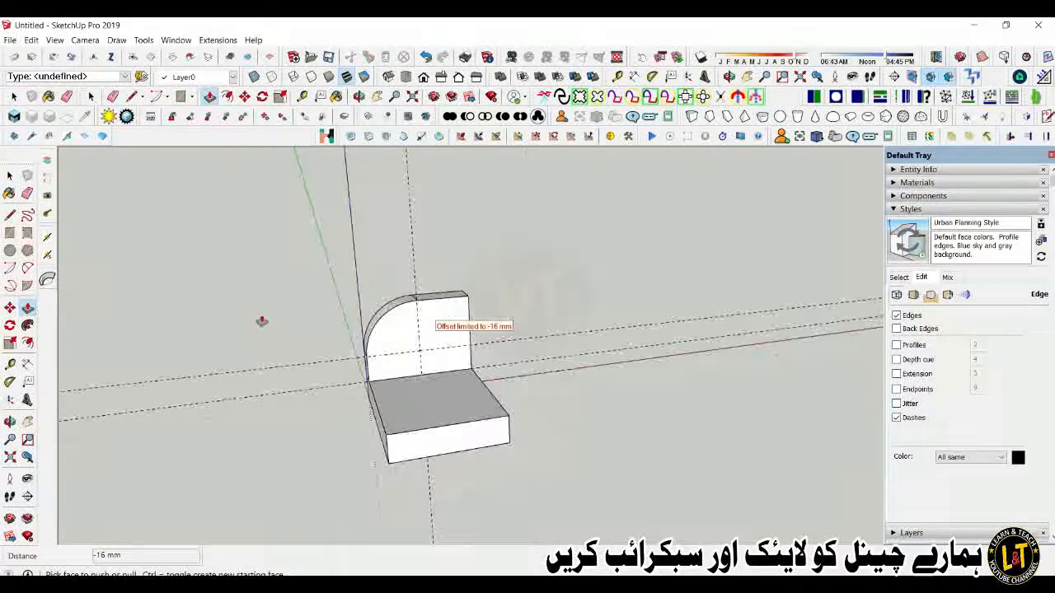
# - Select the reference drawing image and scale it down
pyautogui.scroll(-4, 228, 363)
pyautogui.press('space')
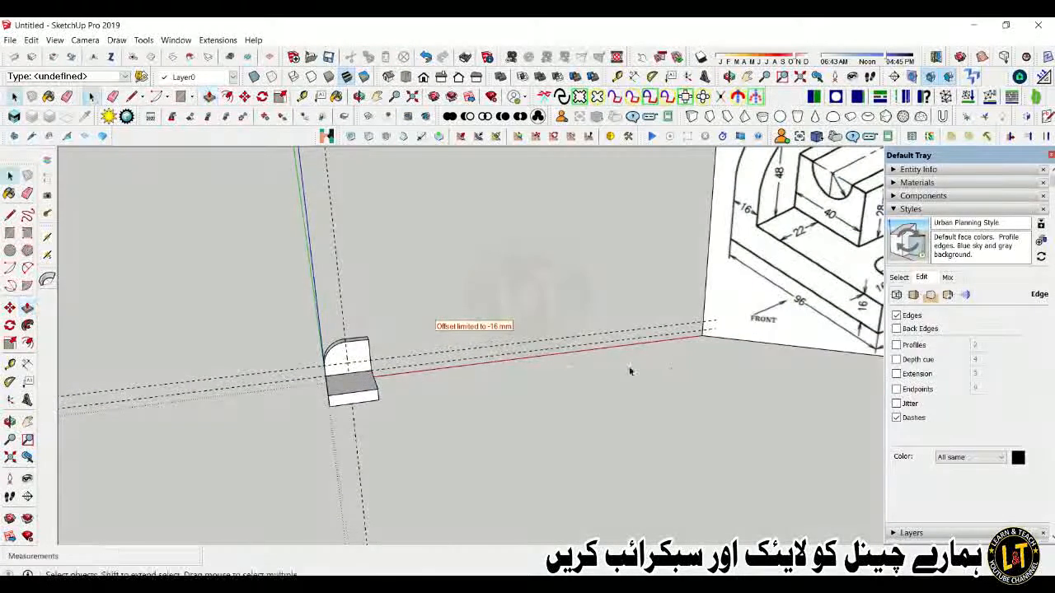
pyautogui.scroll(-2, 650, 367)
pyautogui.scroll(-3, 702, 347)
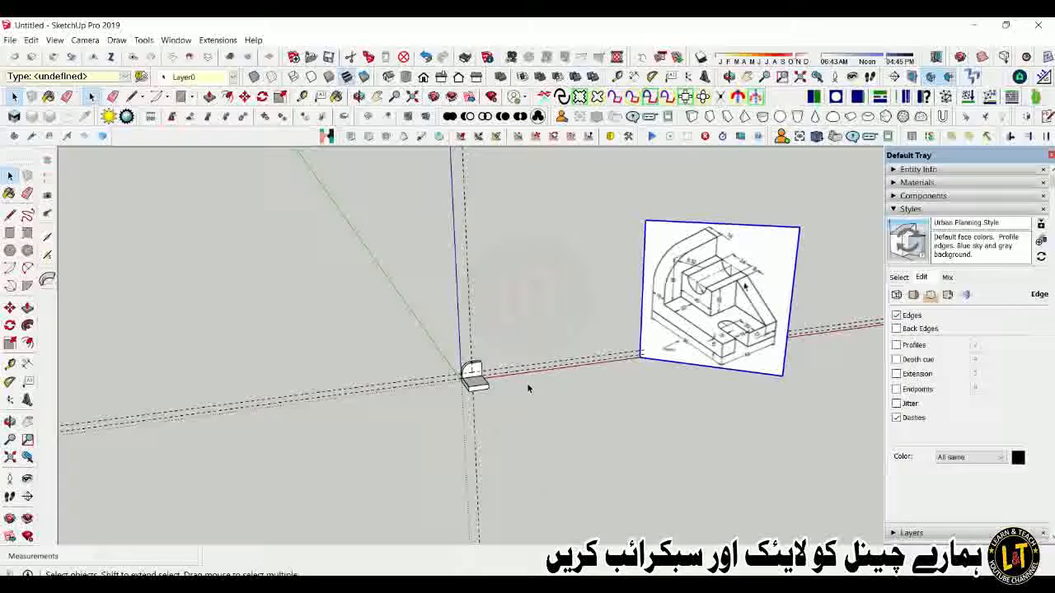
pyautogui.press('s')
pyautogui.moveTo(793, 233); pyautogui.dragTo(683, 311)
# - Move the scaled reference image about 429 mm along the red axis towards the bracket model
pyautogui.press('m')
pyautogui.scroll(5, 671, 329)
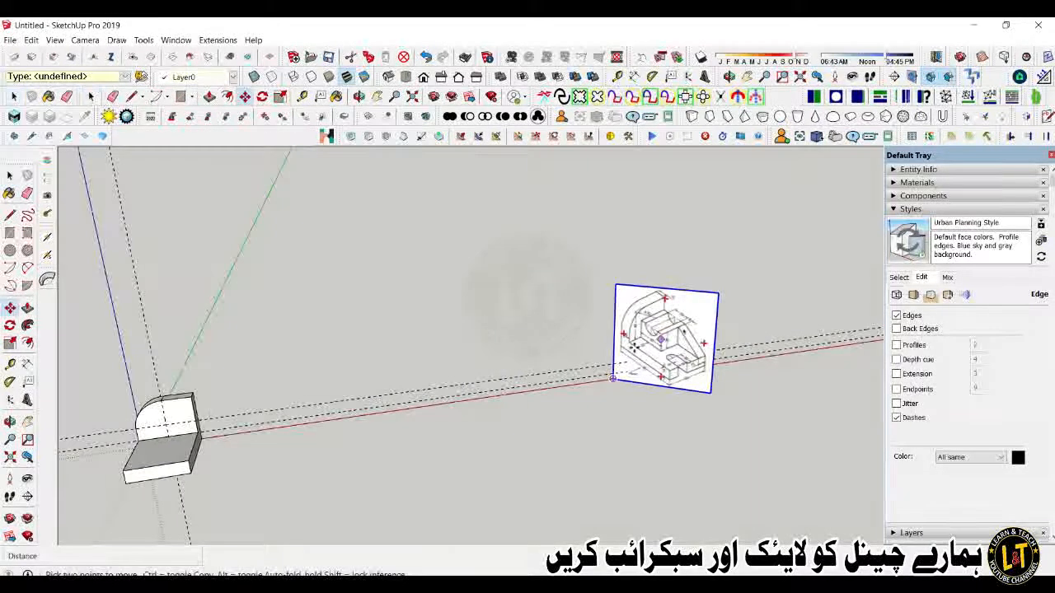
pyautogui.moveTo(579, 387); pyautogui.dragTo(332, 425)
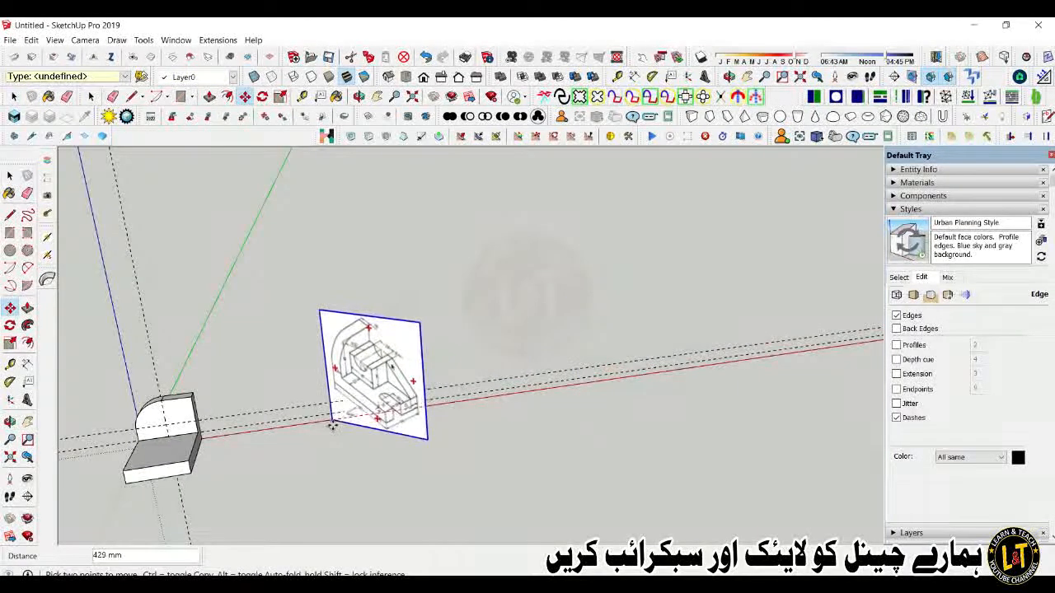
# - Examine the grooved block's dimensions in the reference drawing and compare them with the modelled slab and upright
pyautogui.moveTo(332, 425); pyautogui.dragTo(371, 427, button='middle')
pyautogui.scroll(5, 371, 427)
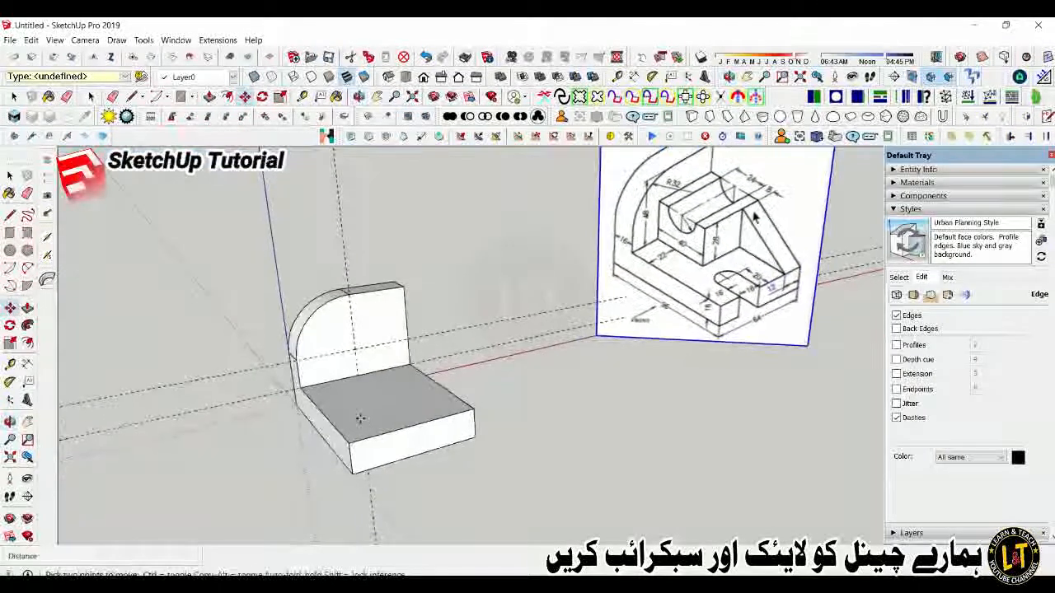
pyautogui.scroll(-2, 396, 469)
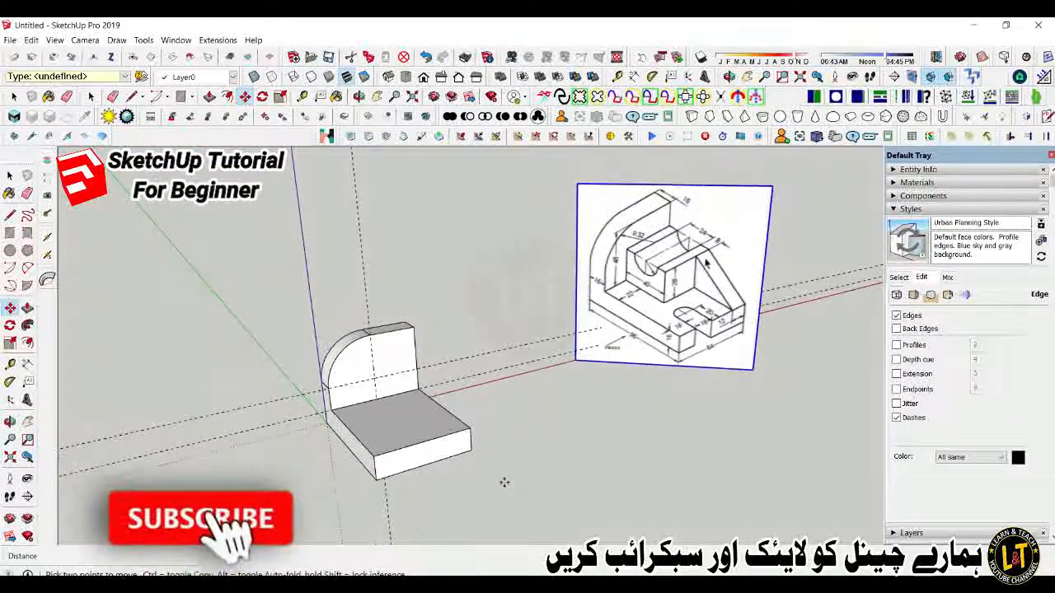
pyautogui.moveTo(502, 481); pyautogui.dragTo(492, 475, button='middle')
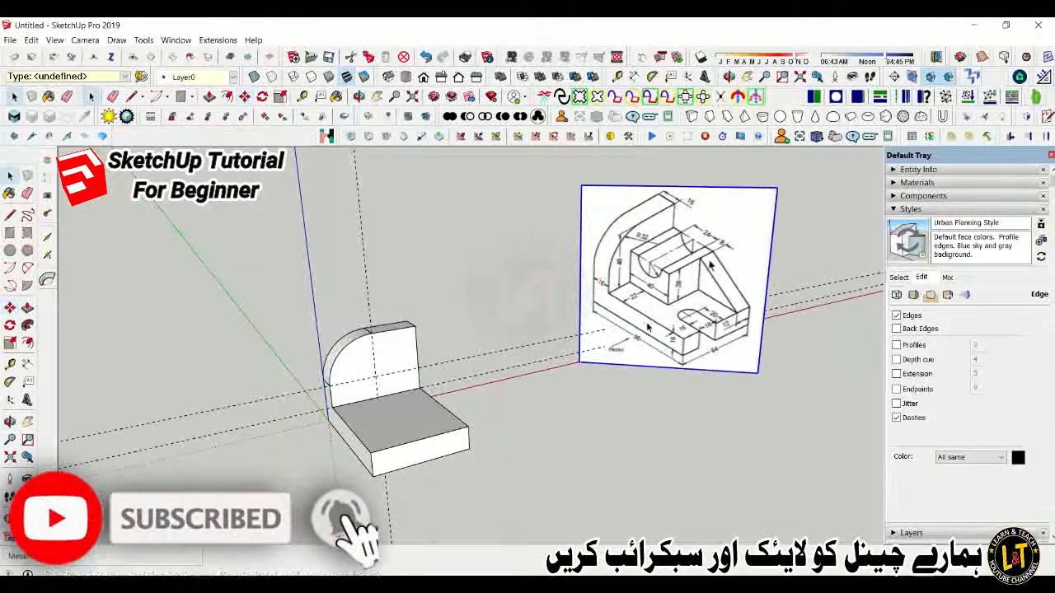
pyautogui.scroll(2, 663, 298)
pyautogui.scroll(2, 715, 262)
pyautogui.scroll(-1, 744, 244)
pyautogui.moveTo(744, 245); pyautogui.dragTo(758, 257, button='middle')
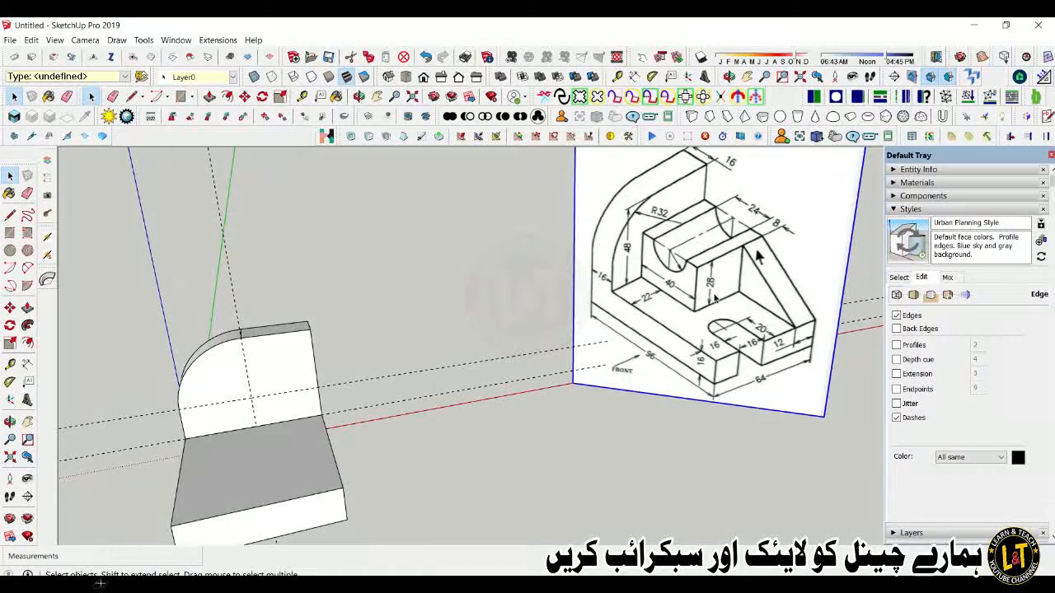
pyautogui.press('l')
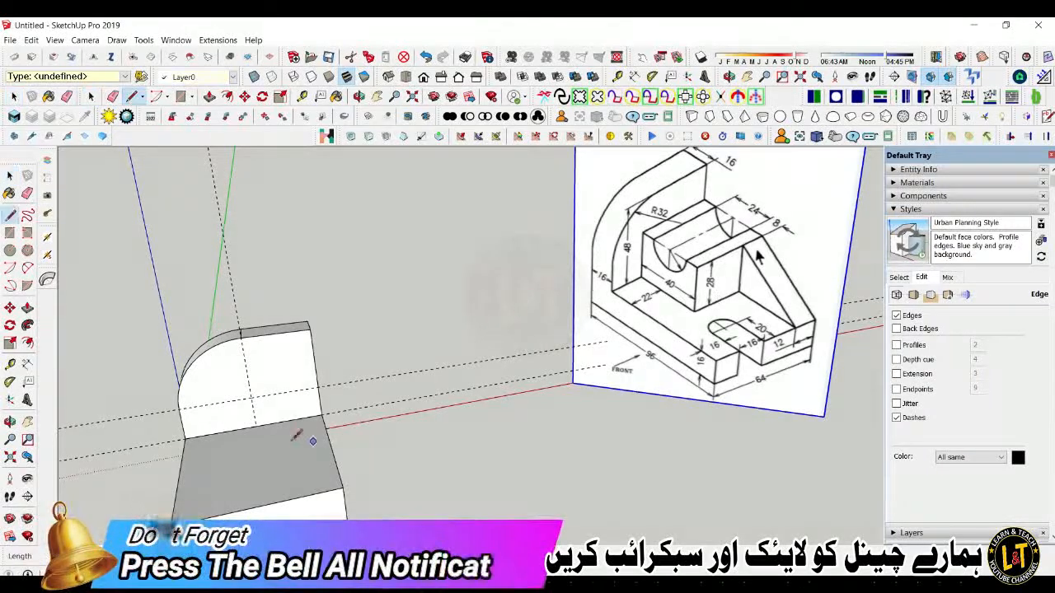
pyautogui.click(317, 371)
pyautogui.write('28')
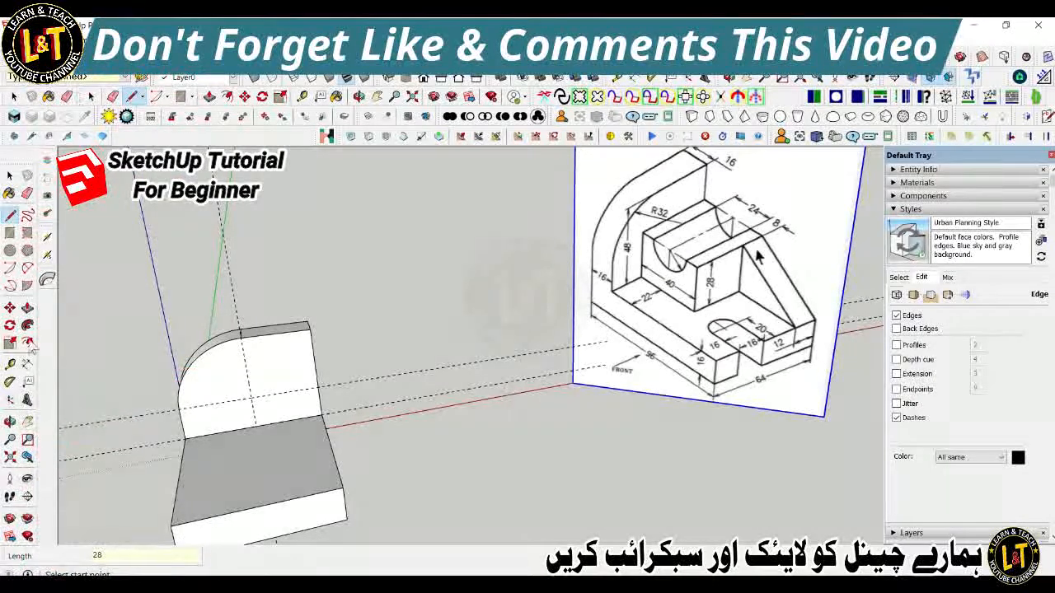
# - Place a guide across the upright 28 mm above the slab, and outline the 40 by 28 mm side face along the slab's edge from it
pyautogui.click(10, 364)
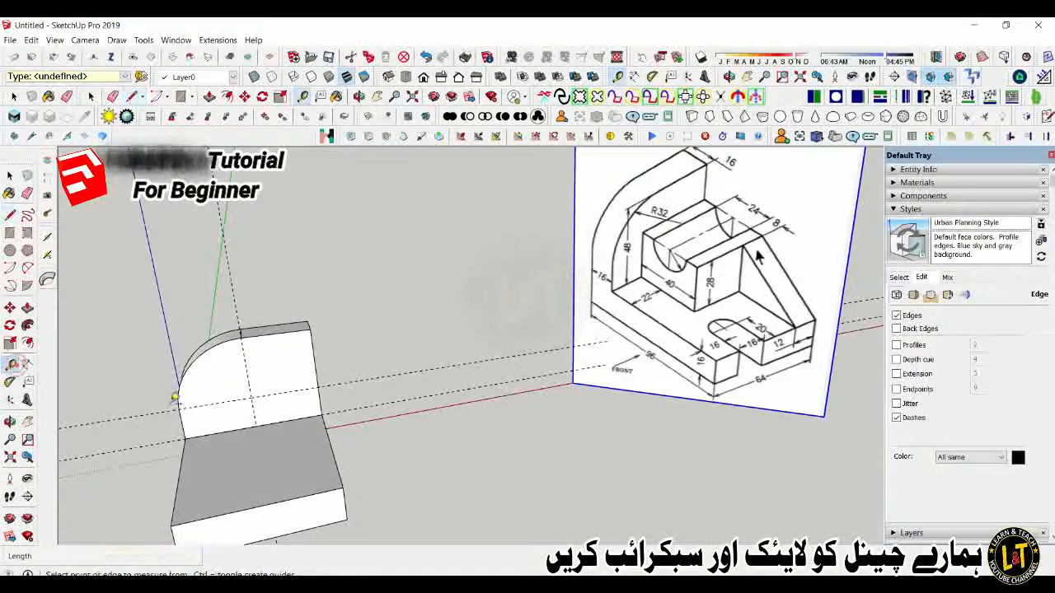
pyautogui.click(285, 419)
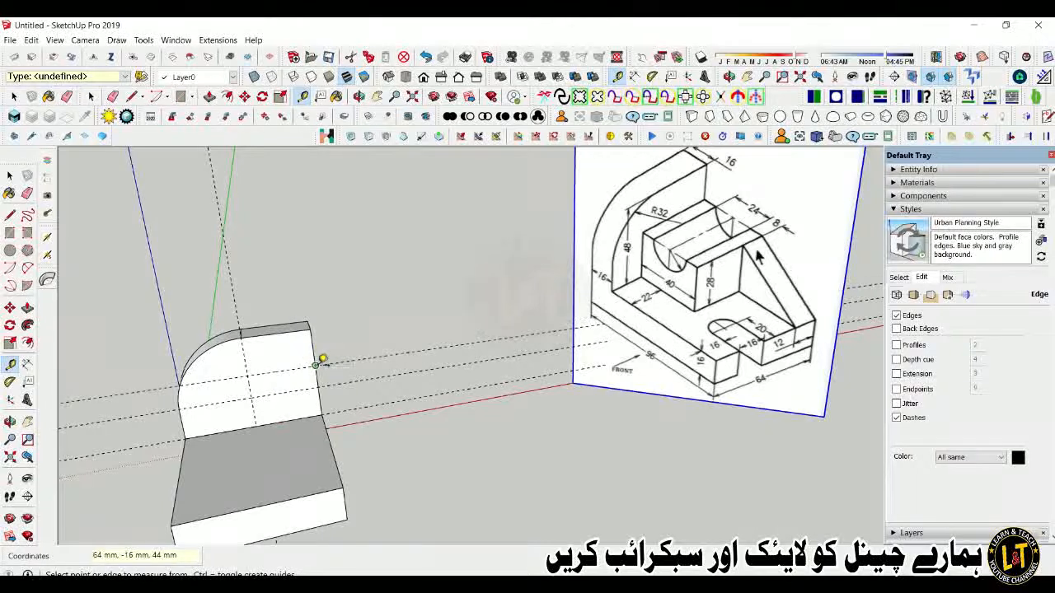
pyautogui.press('l')
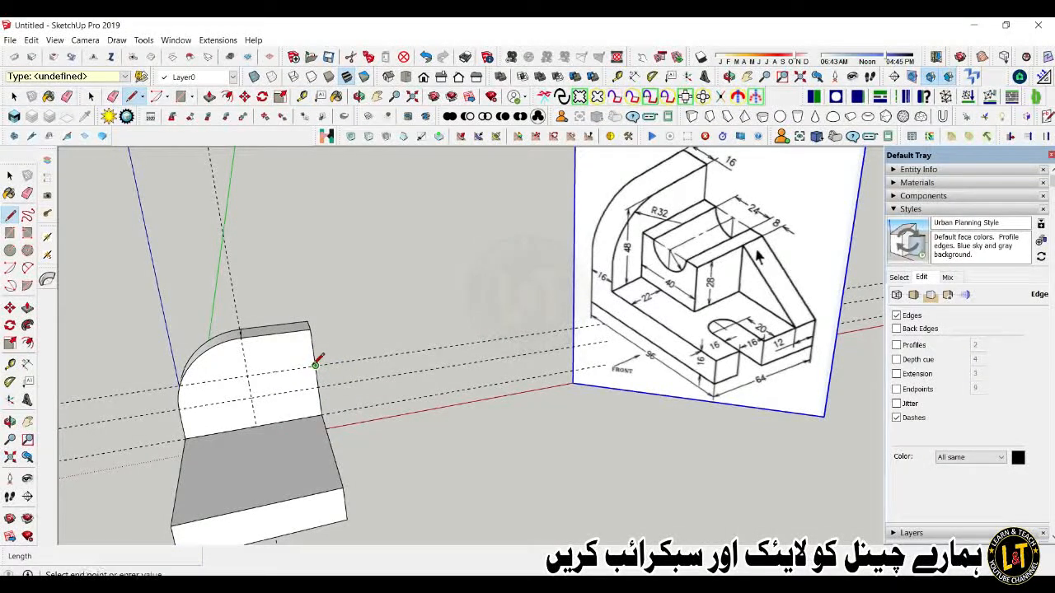
pyautogui.moveTo(317, 437); pyautogui.dragTo(443, 425, button='middle')
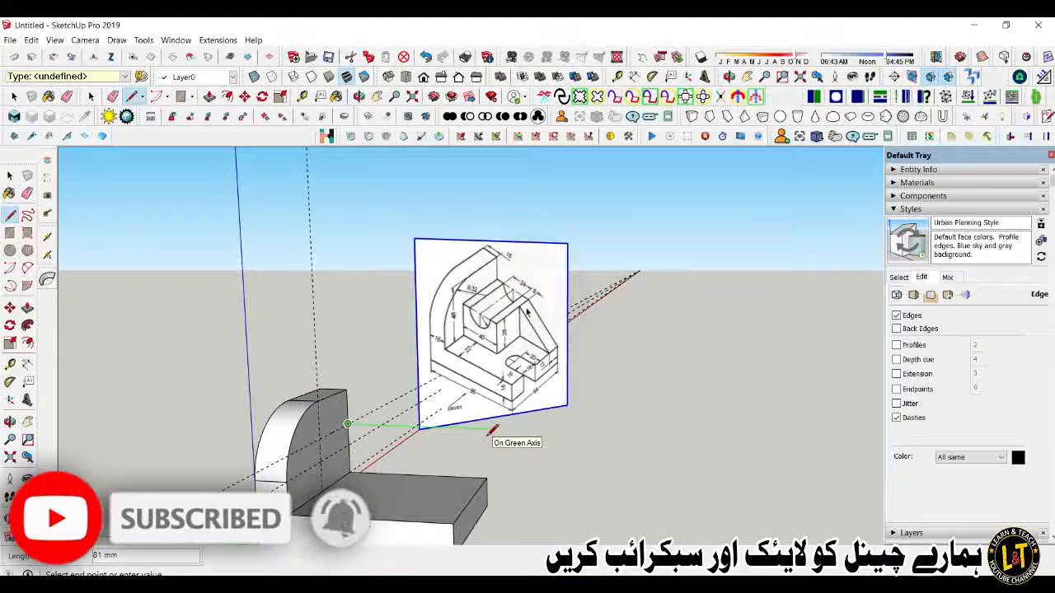
pyautogui.write('40')
pyautogui.press('Return')
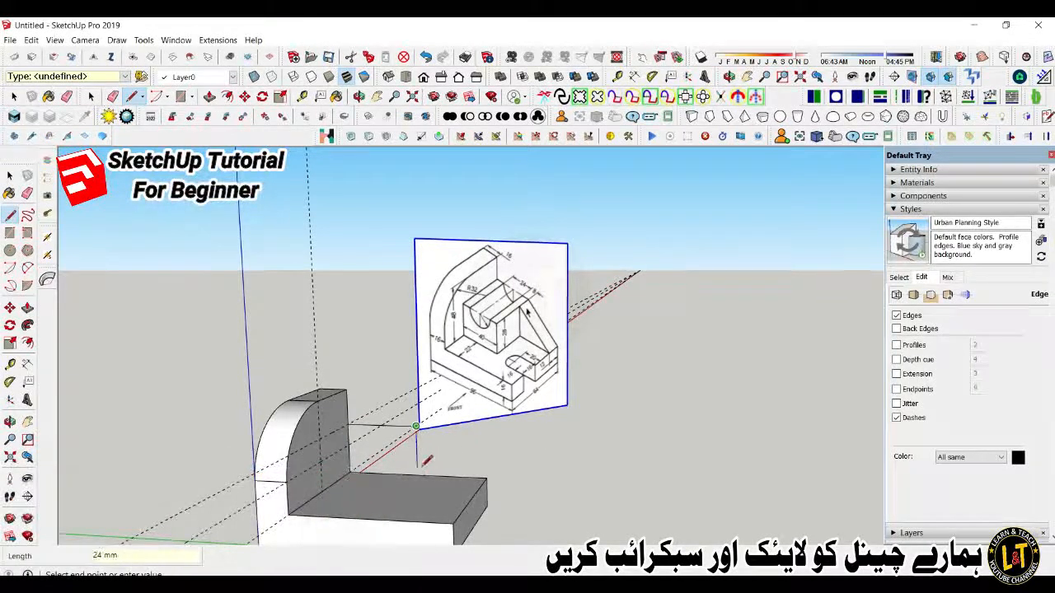
# - Place a guide on the slab's top face, parallel to its long edge and 22 mm in from the side opposite the new face
pyautogui.moveTo(433, 468); pyautogui.dragTo(440, 392, button='middle')
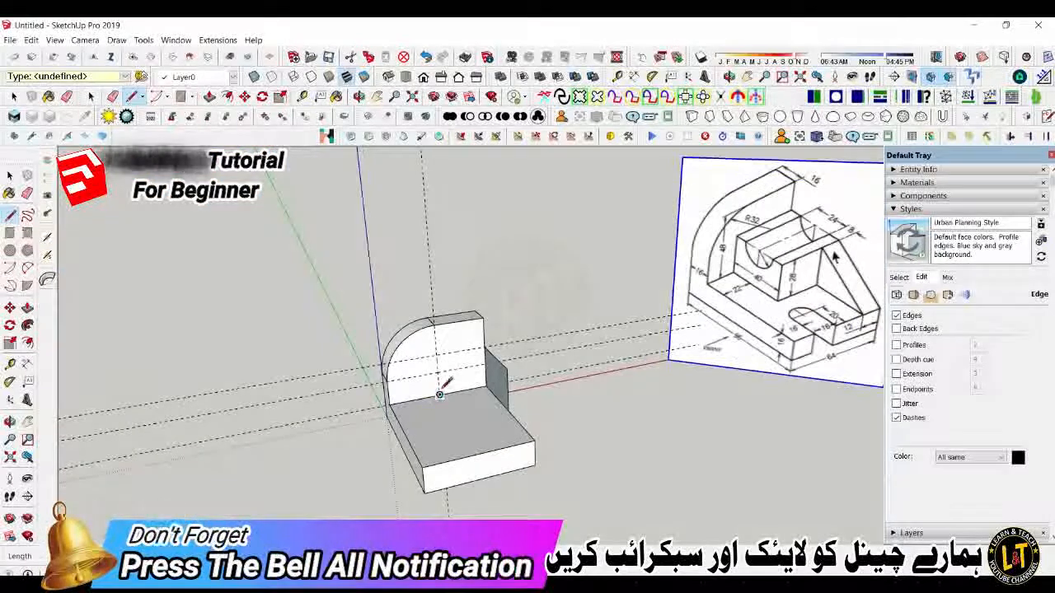
pyautogui.scroll(3, 806, 282)
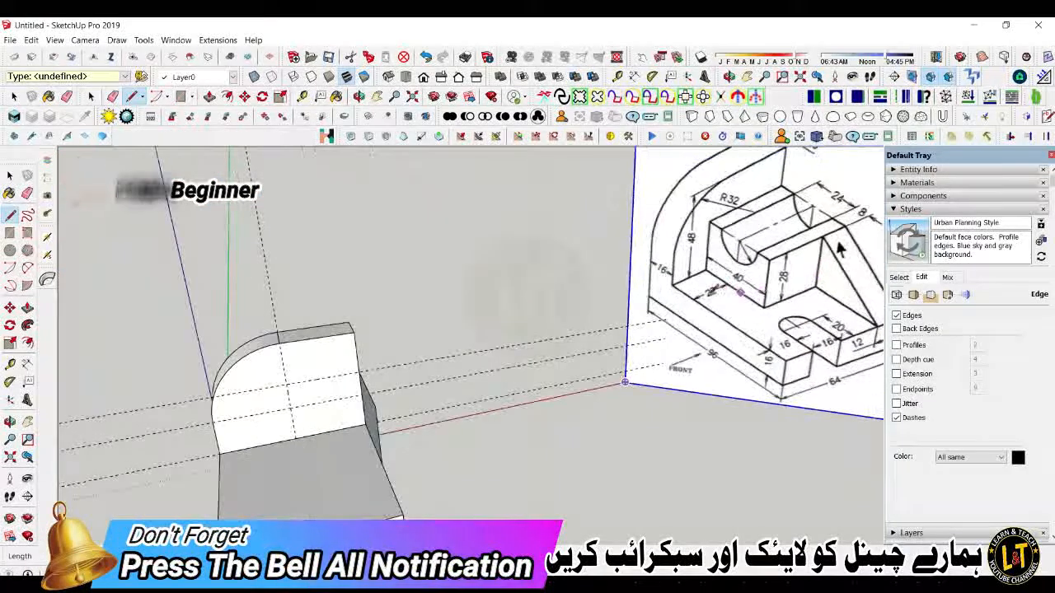
pyautogui.scroll(-1, 627, 326)
pyautogui.scroll(-1, 624, 326)
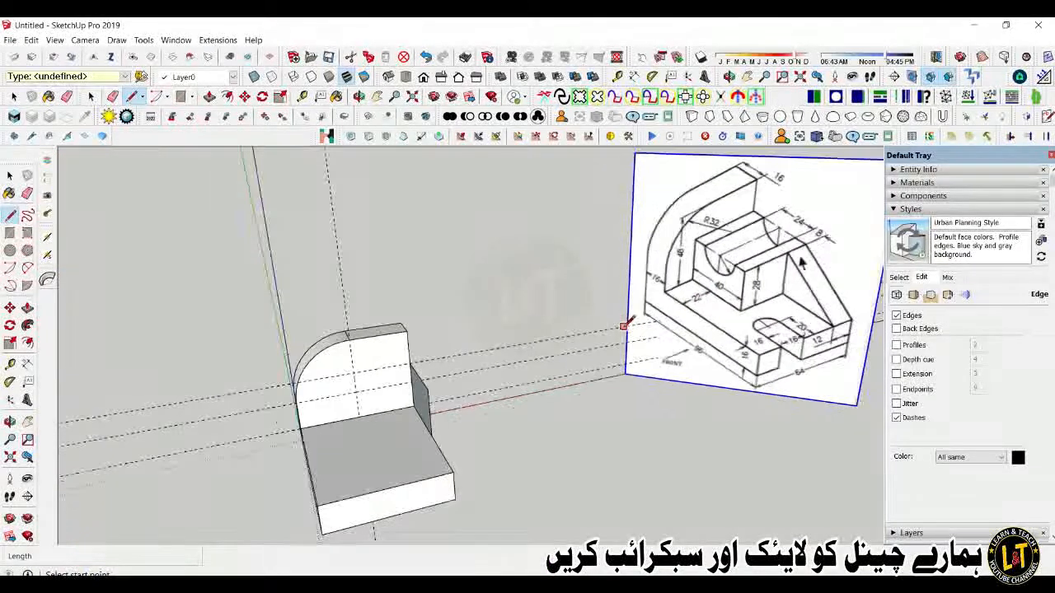
pyautogui.scroll(2, 799, 262)
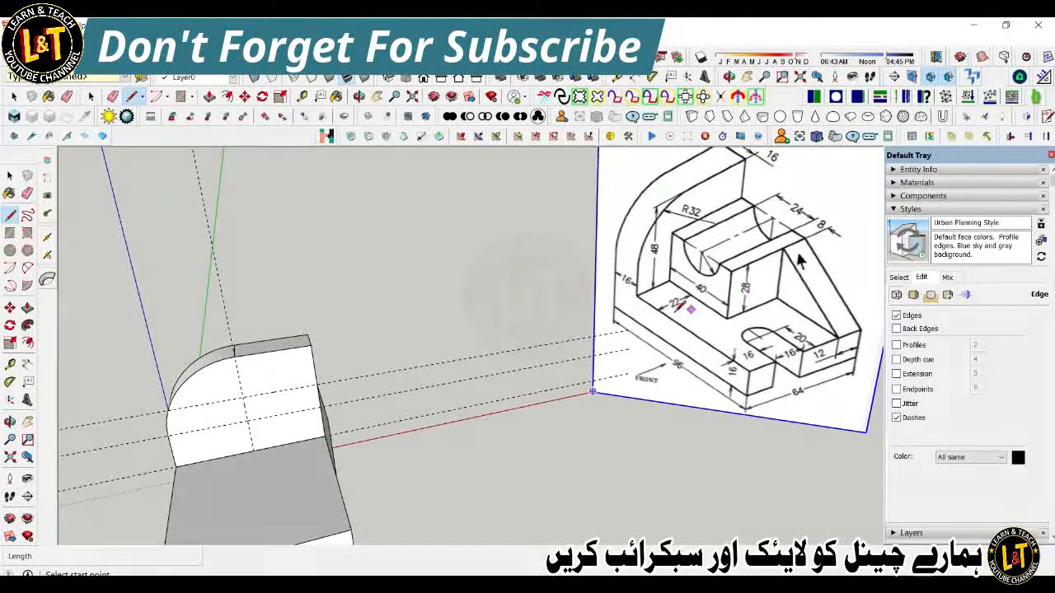
pyautogui.press('space')
pyautogui.scroll(-2, 382, 428)
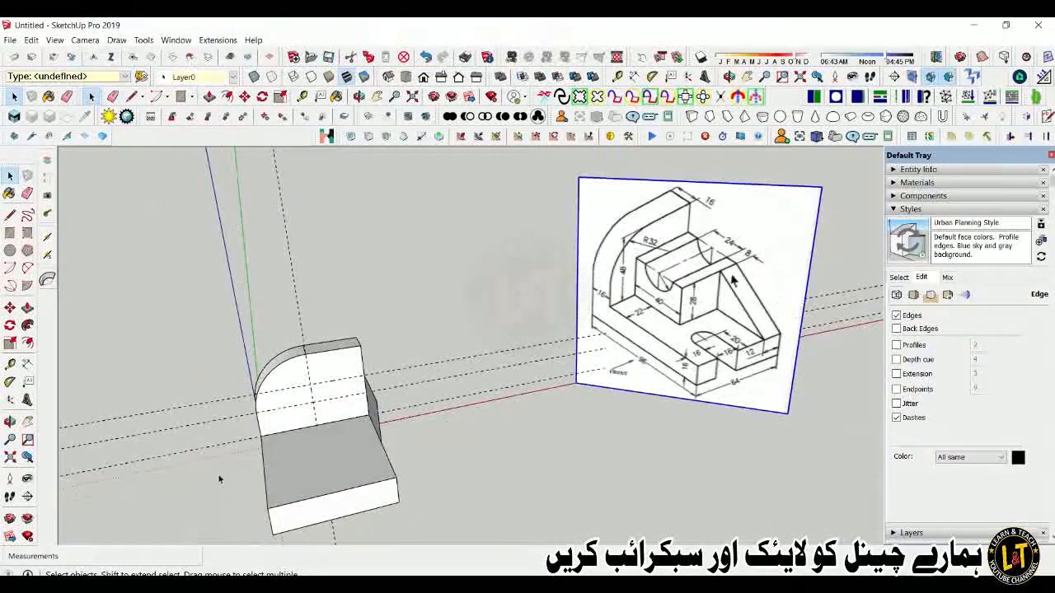
pyautogui.click(11, 365)
pyautogui.scroll(2, 276, 428)
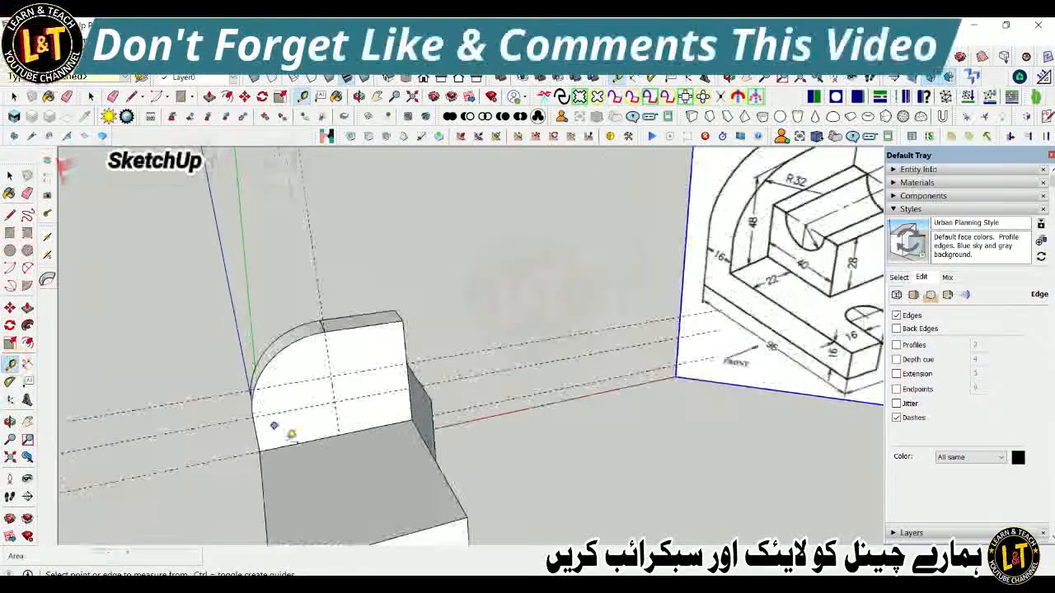
pyautogui.click(262, 484)
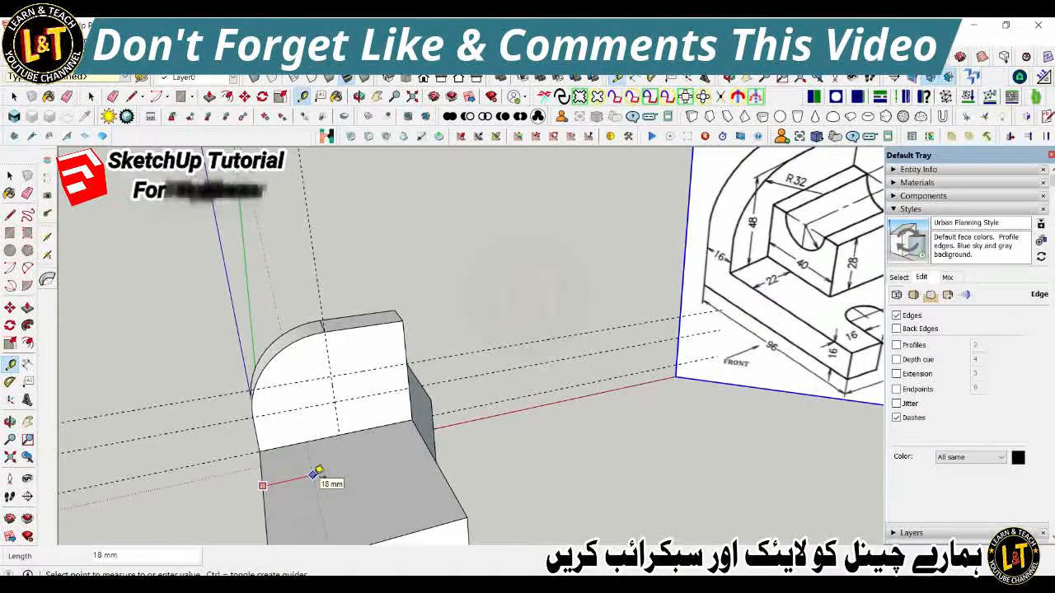
pyautogui.press('Return')
pyautogui.press('space')
# - Try to pull the rectangular side face 42 mm across the slab to the guide
pyautogui.press('p')
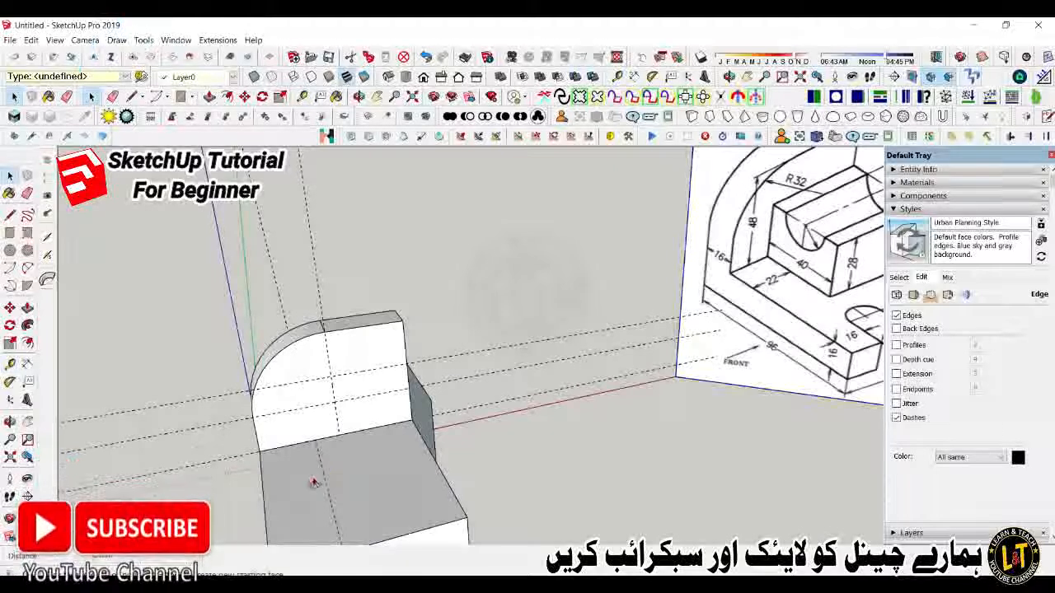
pyautogui.moveTo(428, 428); pyautogui.dragTo(323, 488)
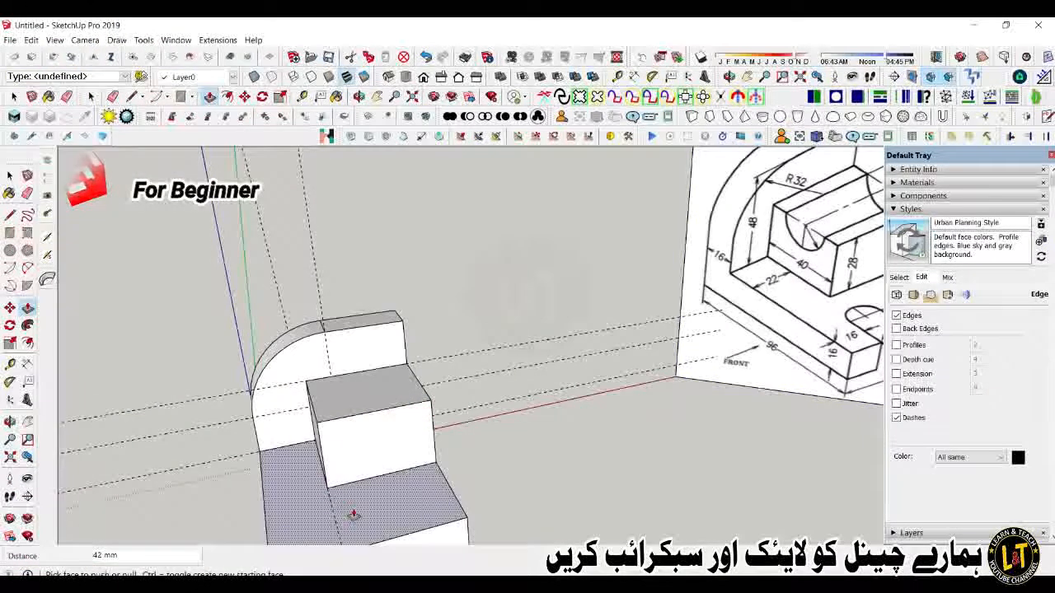
pyautogui.moveTo(420, 464); pyautogui.dragTo(631, 442, button='middle')
pyautogui.scroll(3, 641, 231)
pyautogui.scroll(-3, 632, 239)
pyautogui.moveTo(593, 403); pyautogui.dragTo(643, 391, button='middle')
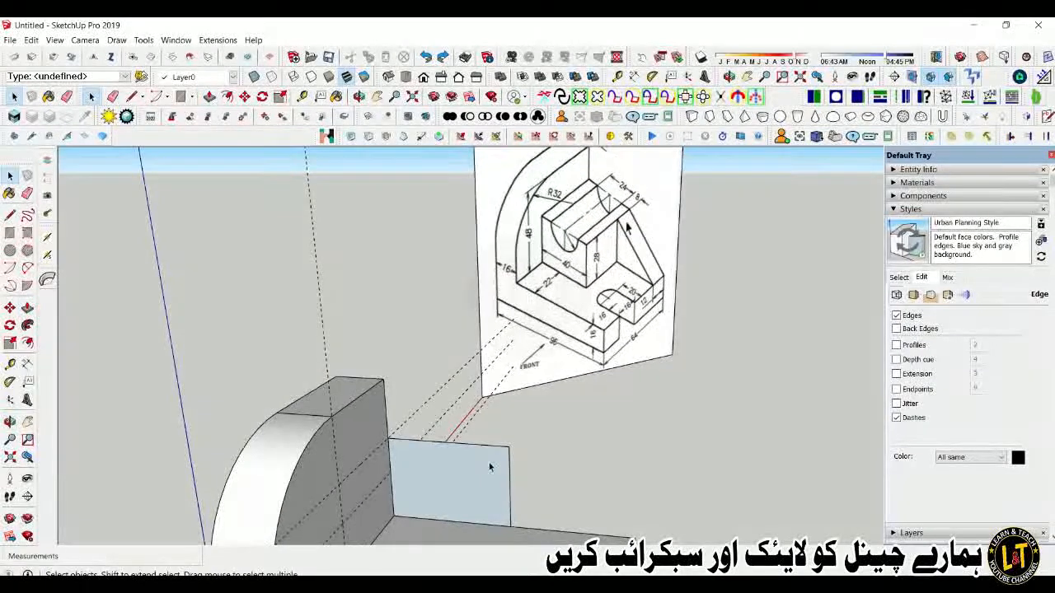
# - Place a vertical guide 8 mm inside the outer vertical edge of the rectangular side face
pyautogui.scroll(1, 490, 467)
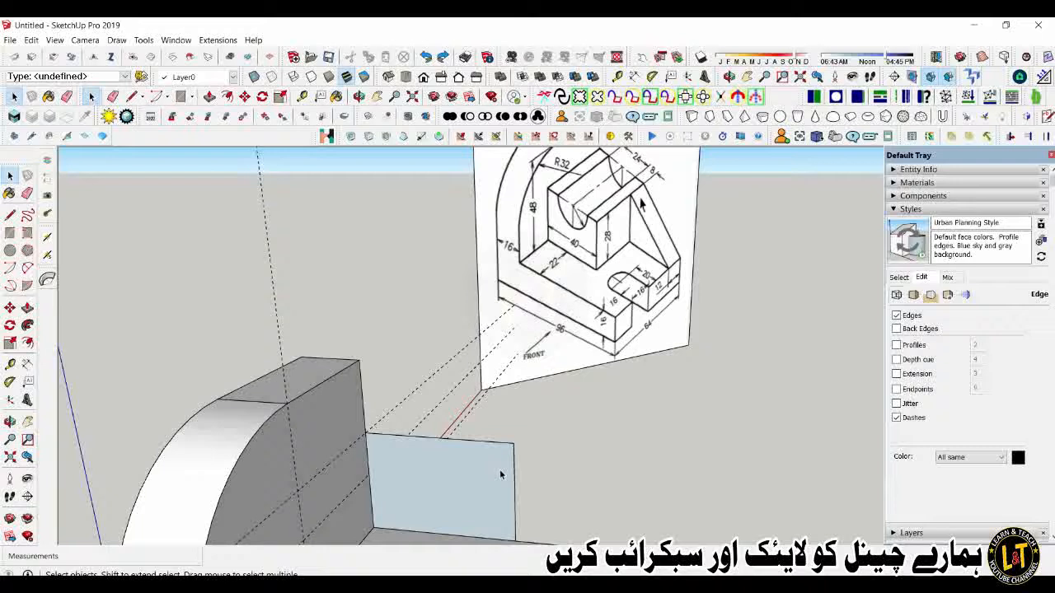
pyautogui.press('t')
pyautogui.scroll(2, 500, 471)
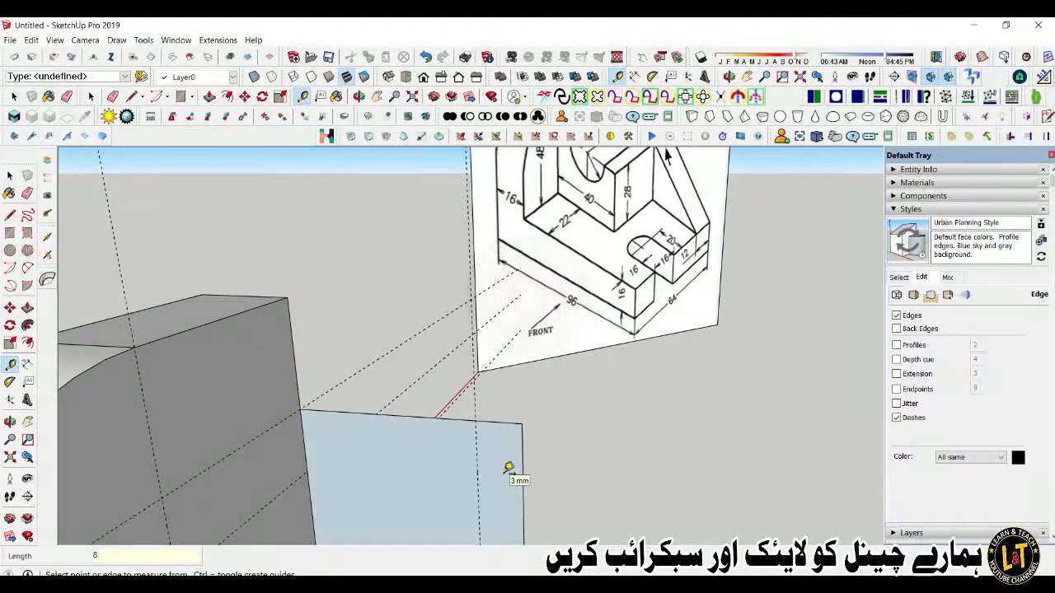
pyautogui.scroll(-2, 507, 469)
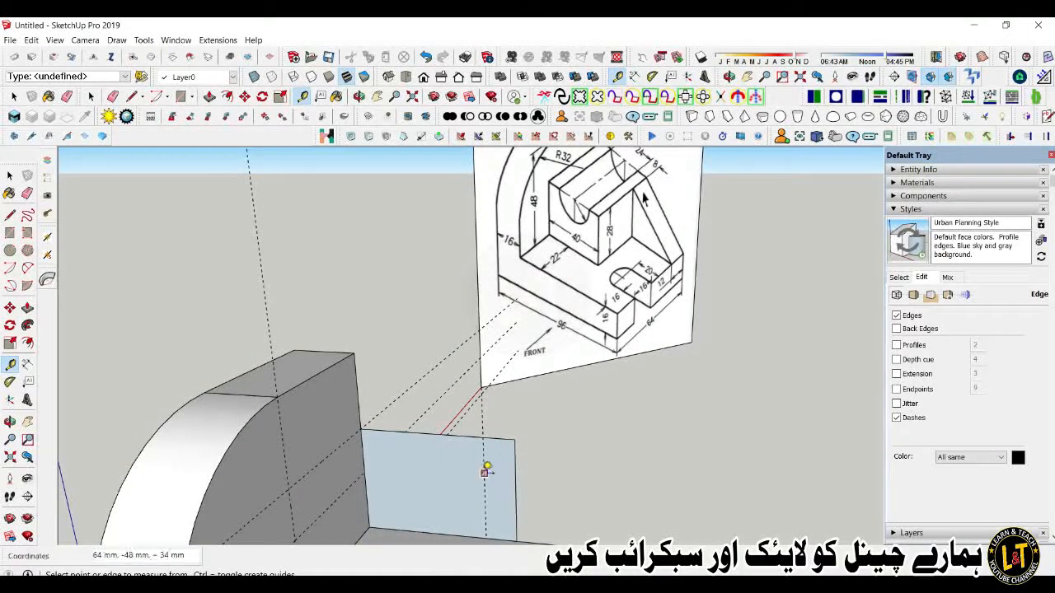
pyautogui.scroll(-2, 485, 473)
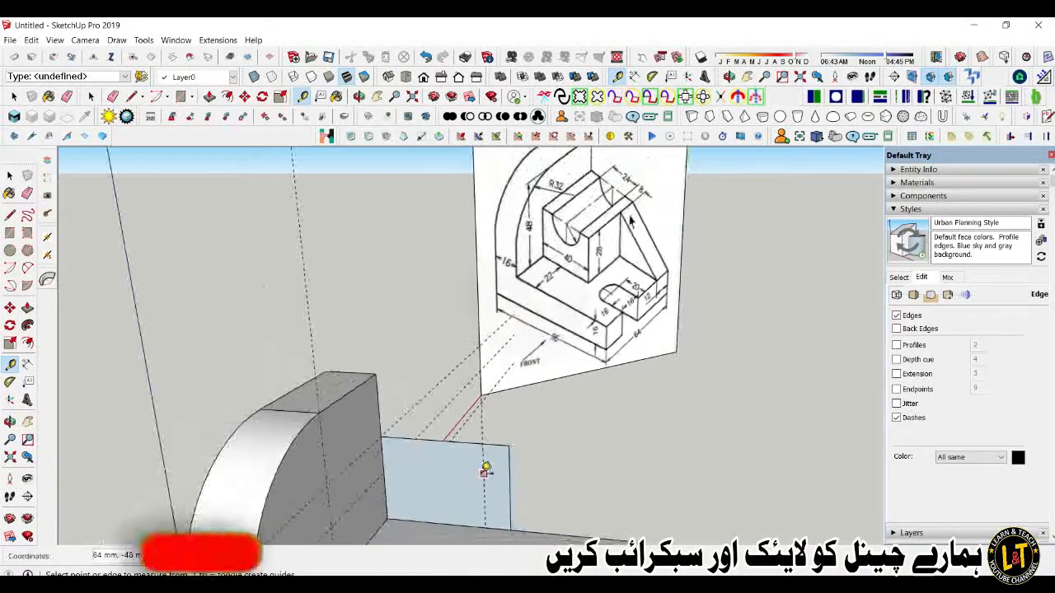
# - Draw a 12 mm radius circle on the side face, centred on the midpoint of its top edge
pyautogui.press('c')
pyautogui.click(442, 442)
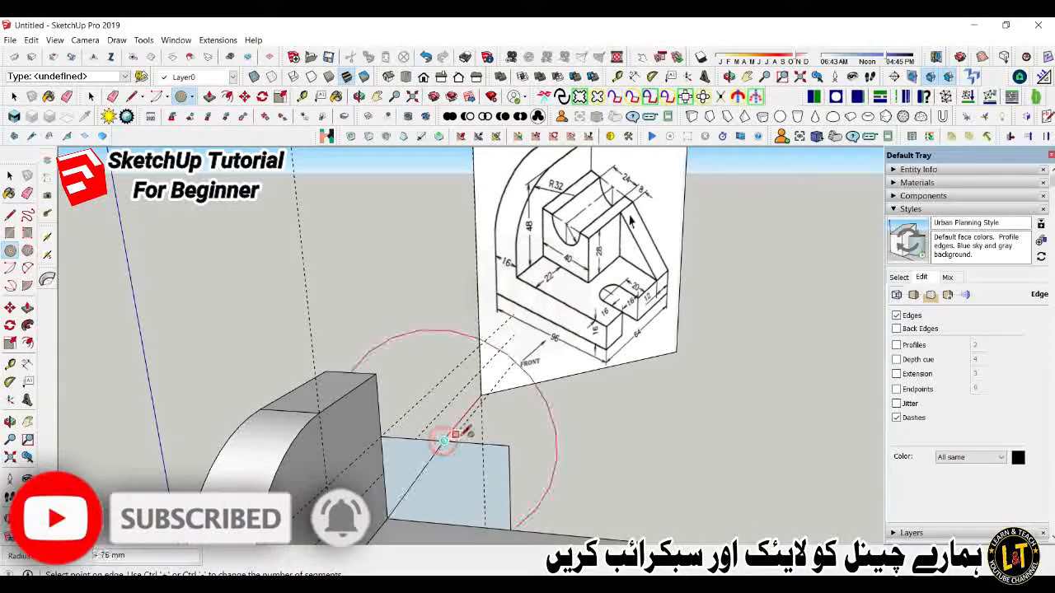
pyautogui.scroll(1, 456, 432)
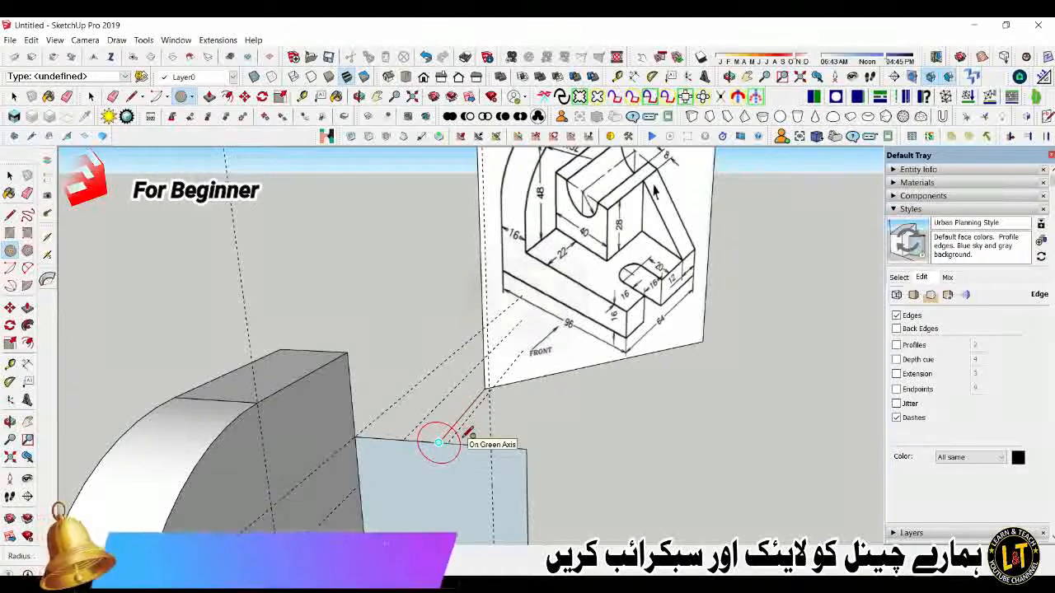
pyautogui.write('120')
pyautogui.press('Return')
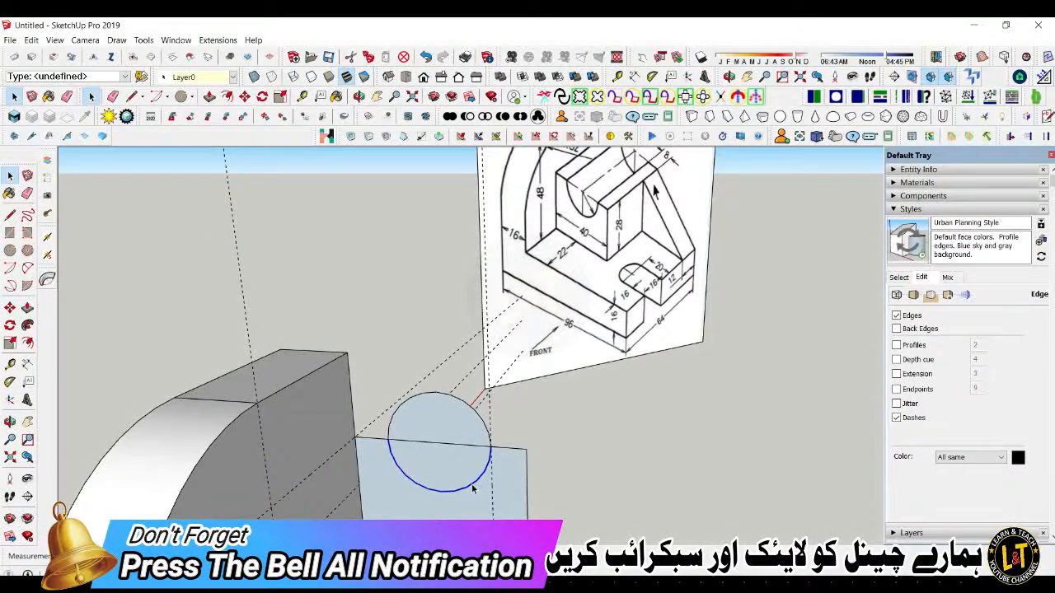
# - Set the lower half of the groove circle to 30 segments
pyautogui.click(918, 169)
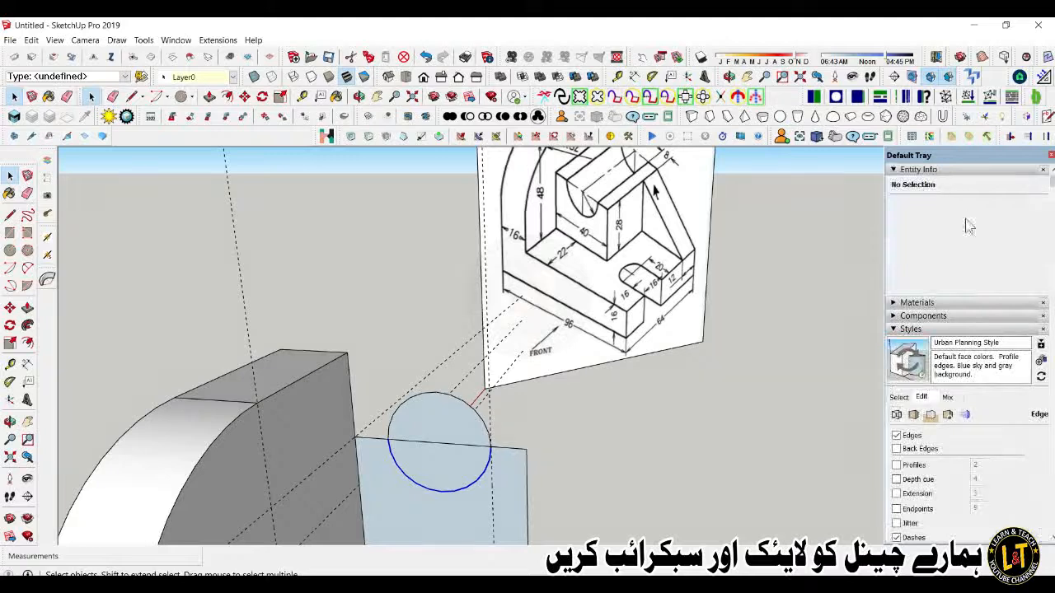
pyautogui.moveTo(980, 238); pyautogui.dragTo(939, 250)
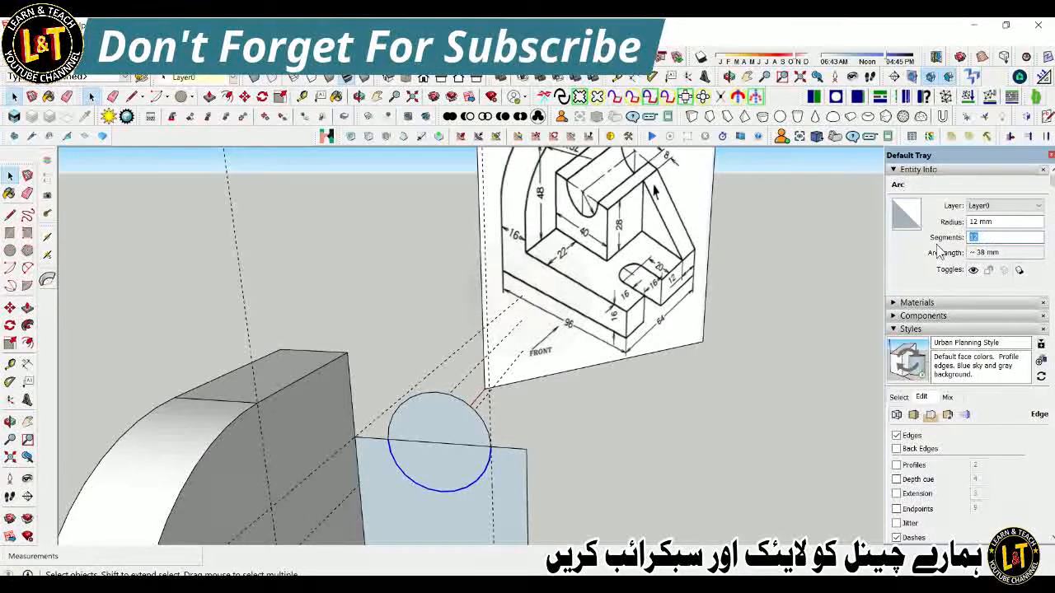
pyautogui.write('30')
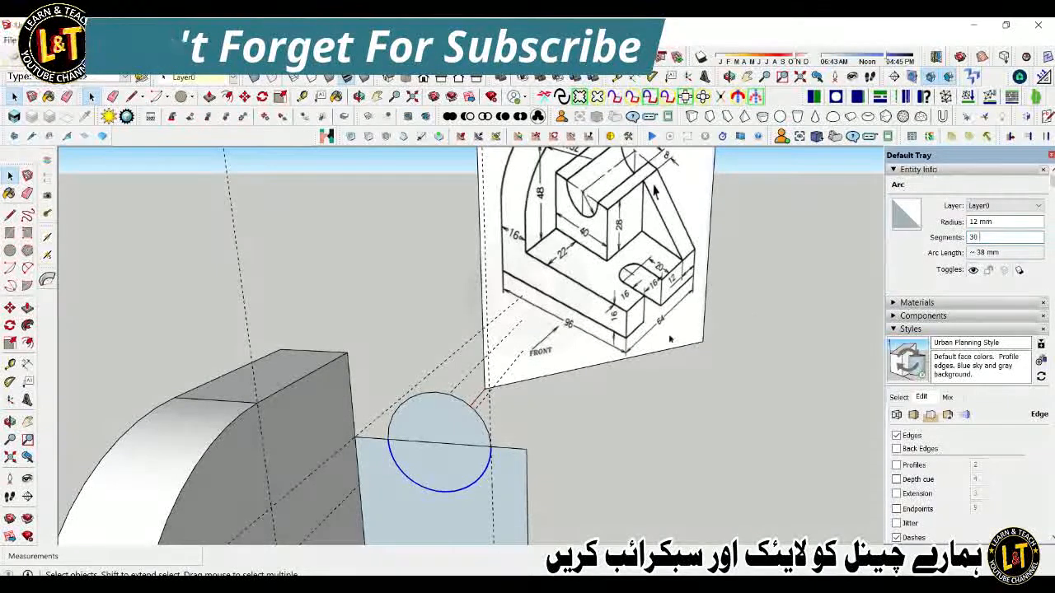
pyautogui.write(' e')
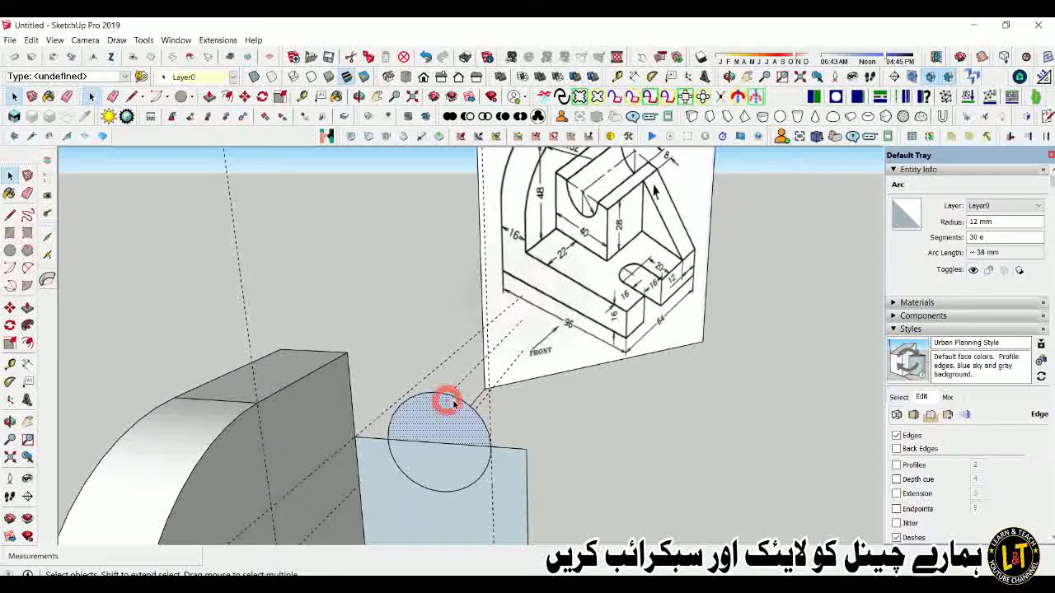
# - Erase the circle's upper arc and the top edge segment crossing it to leave a semicircular notch in the side face
pyautogui.write('e')
pyautogui.click(458, 398)
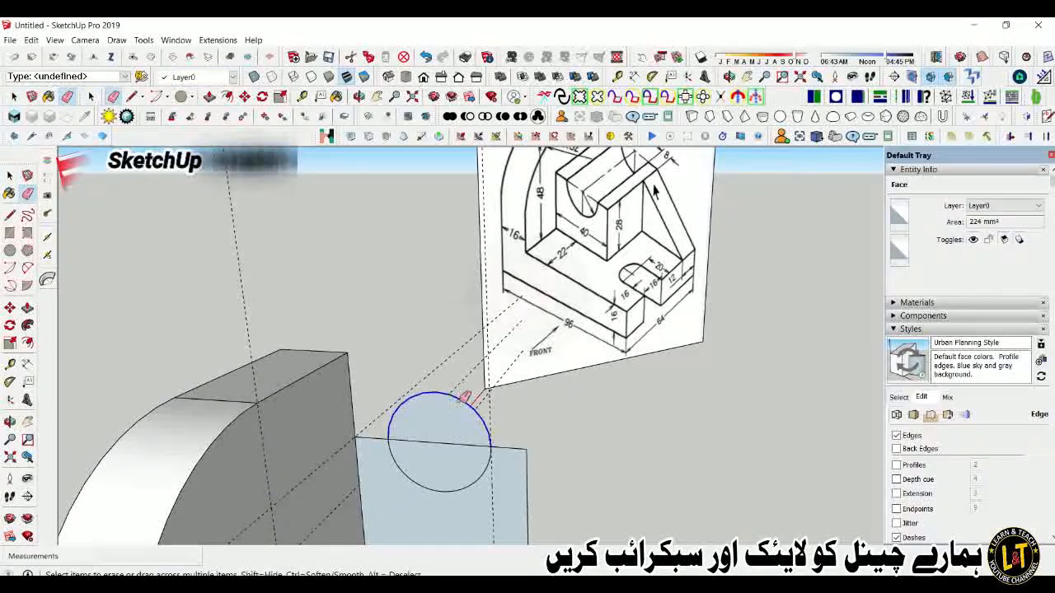
pyautogui.click(457, 445)
pyautogui.scroll(-3, 449, 406)
pyautogui.moveTo(516, 455); pyautogui.dragTo(443, 465, button='middle')
pyautogui.press('space')
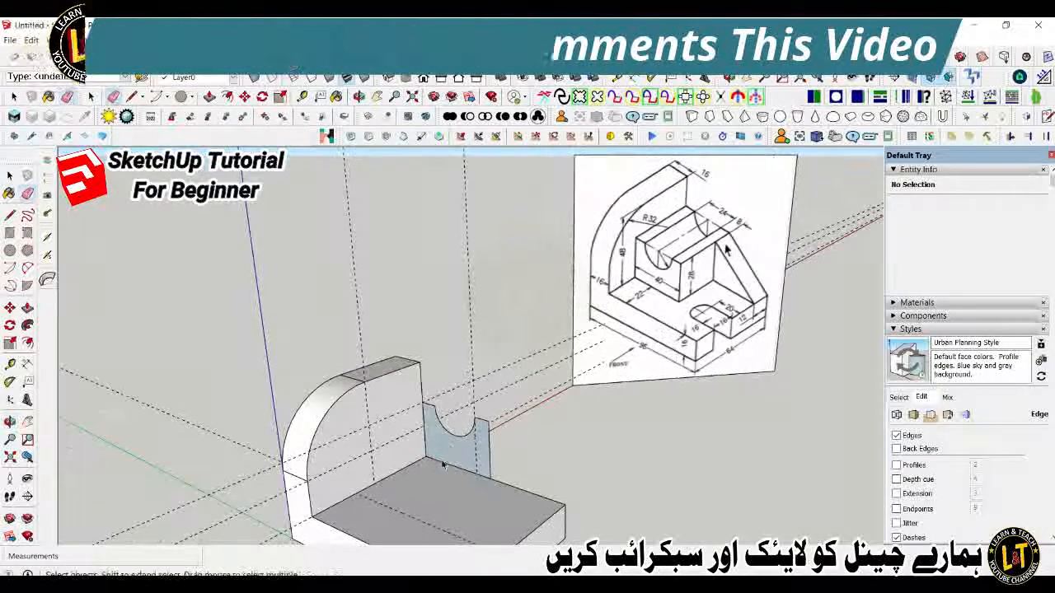
# - Push/Pull the notched side face 32 mm across the slab to form the grooved block
pyautogui.scroll(-1, 453, 443)
pyautogui.press('p')
pyautogui.click(454, 462)
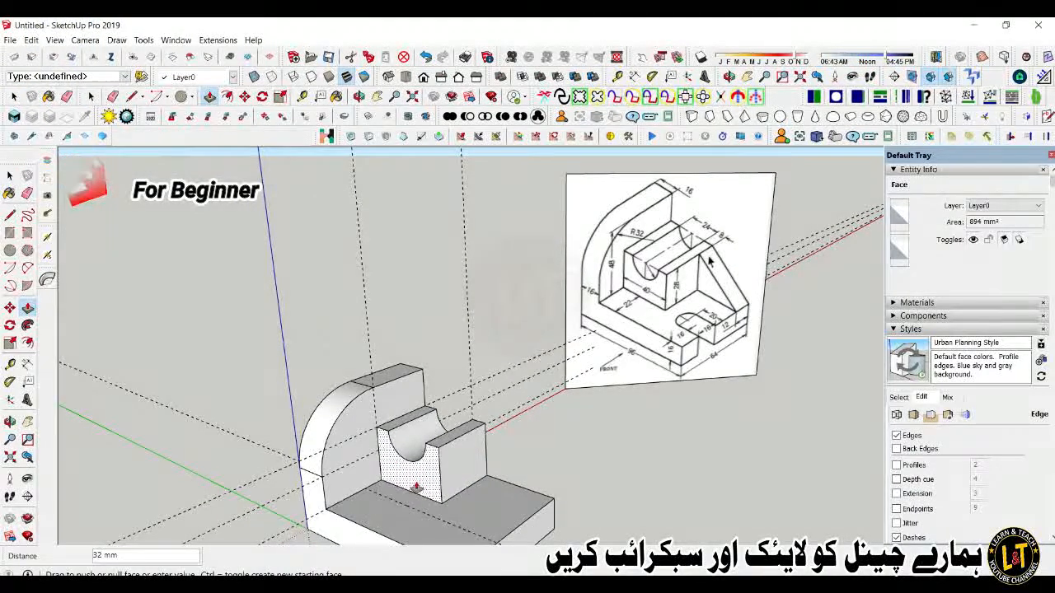
pyautogui.click(417, 488)
# - Pull the grooved face another 10 mm to a temporary line drawn along the slab's 22 mm guide, and erase that line
pyautogui.press('l')
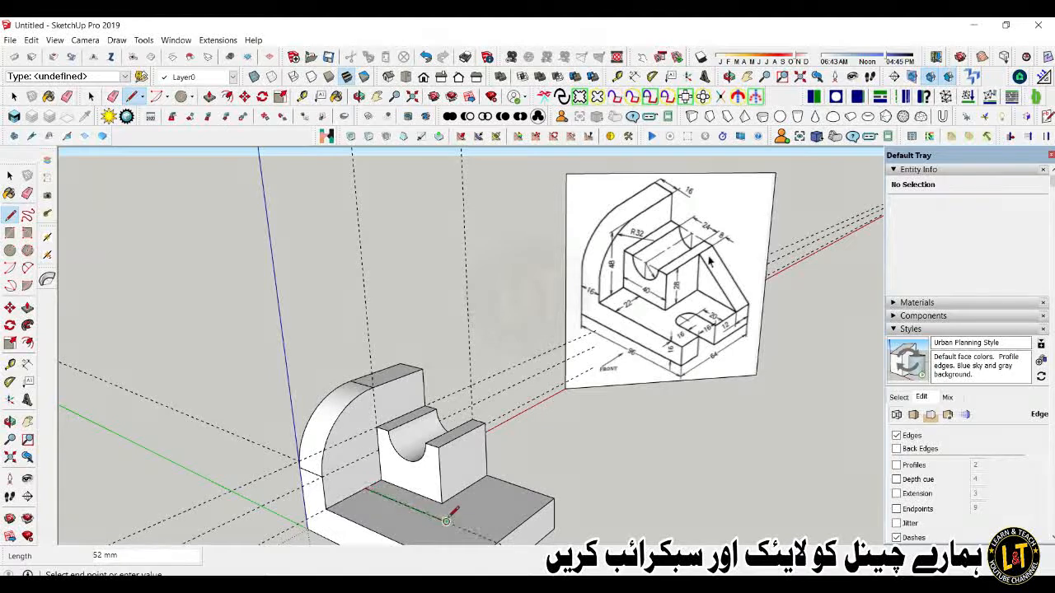
pyautogui.press('space')
pyautogui.press('p')
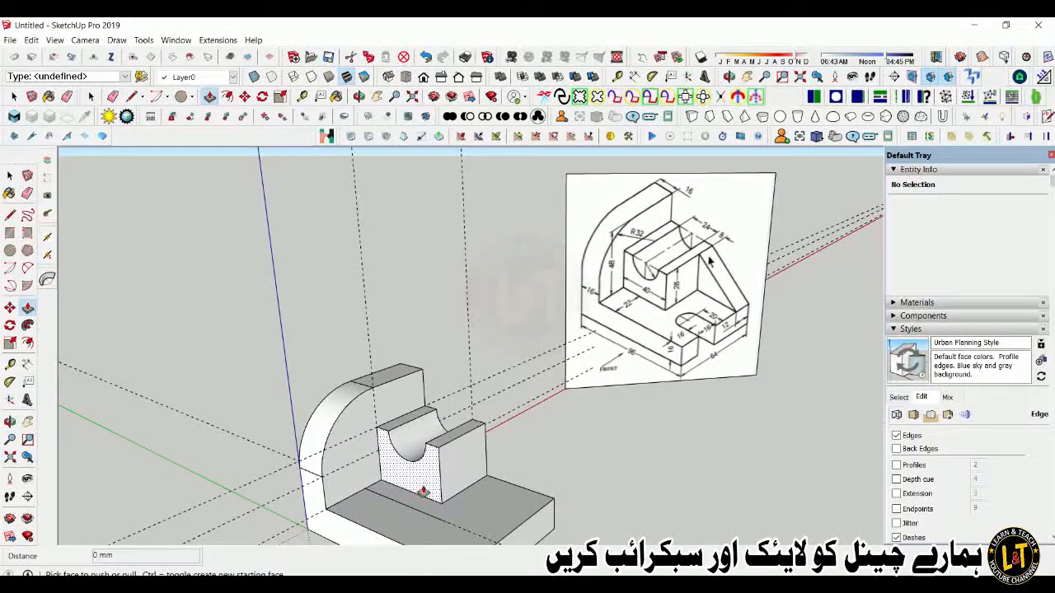
pyautogui.click(435, 504)
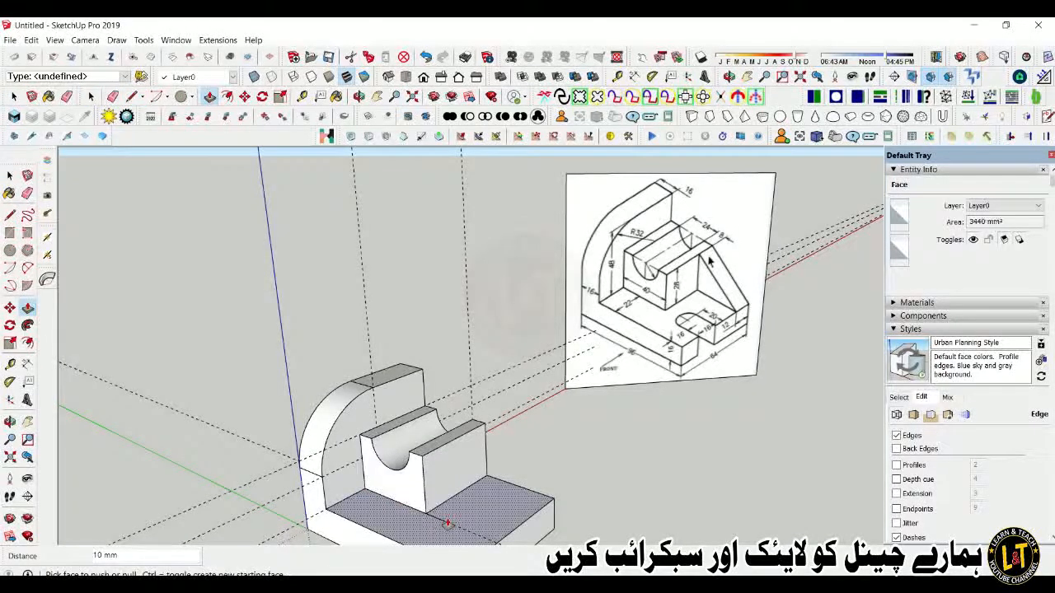
pyautogui.press('e')
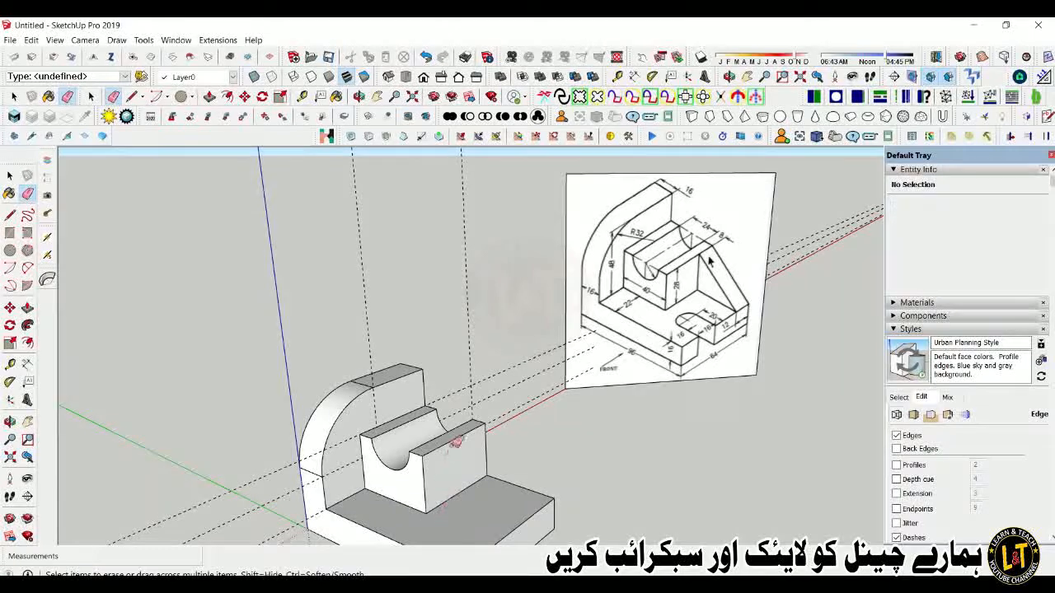
pyautogui.moveTo(468, 431); pyautogui.dragTo(410, 428, button='middle')
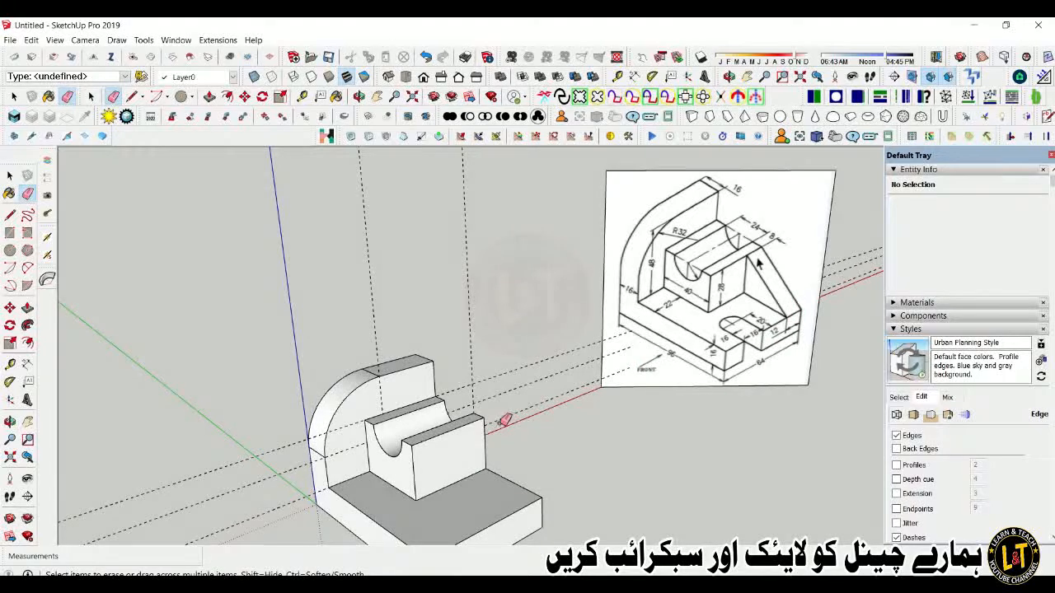
# - Draw a sloping line from the grooved block's top corner to the slab's end corner and Push/Pull the triangular face 16 mm into a rib
pyautogui.press('l')
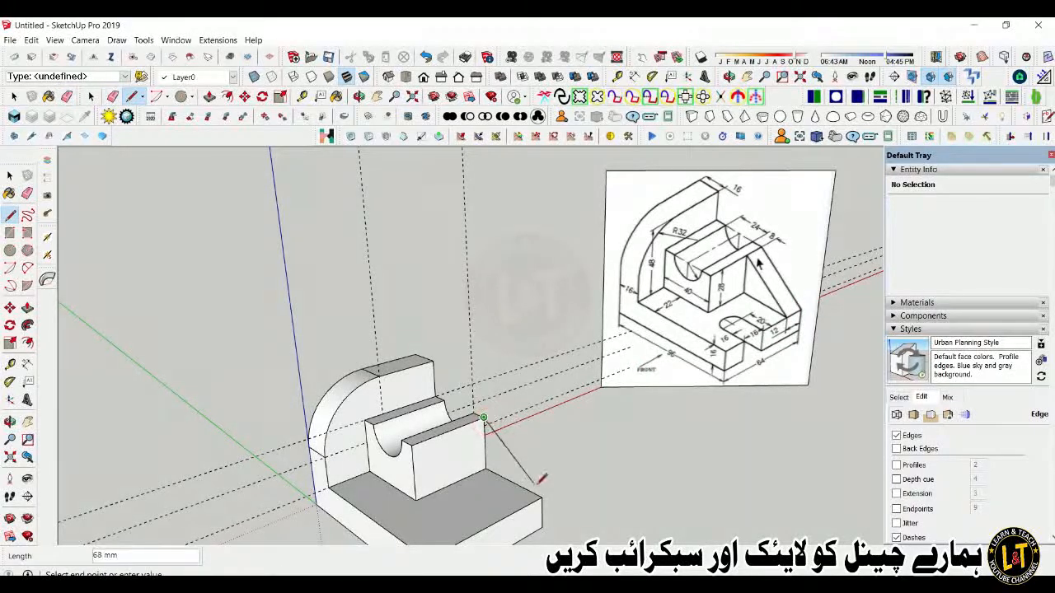
pyautogui.click(544, 488)
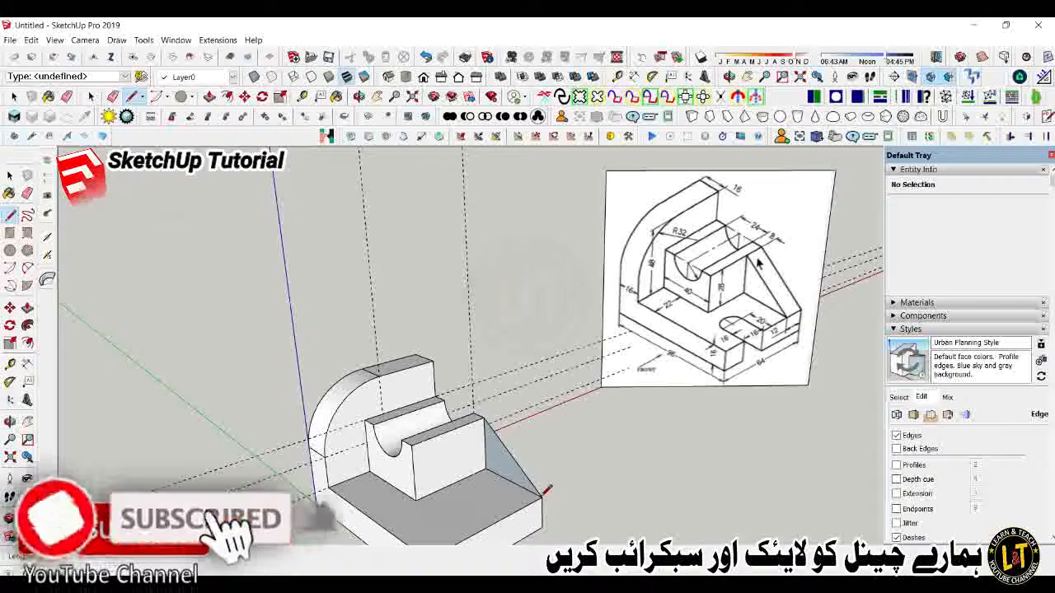
pyautogui.press('p')
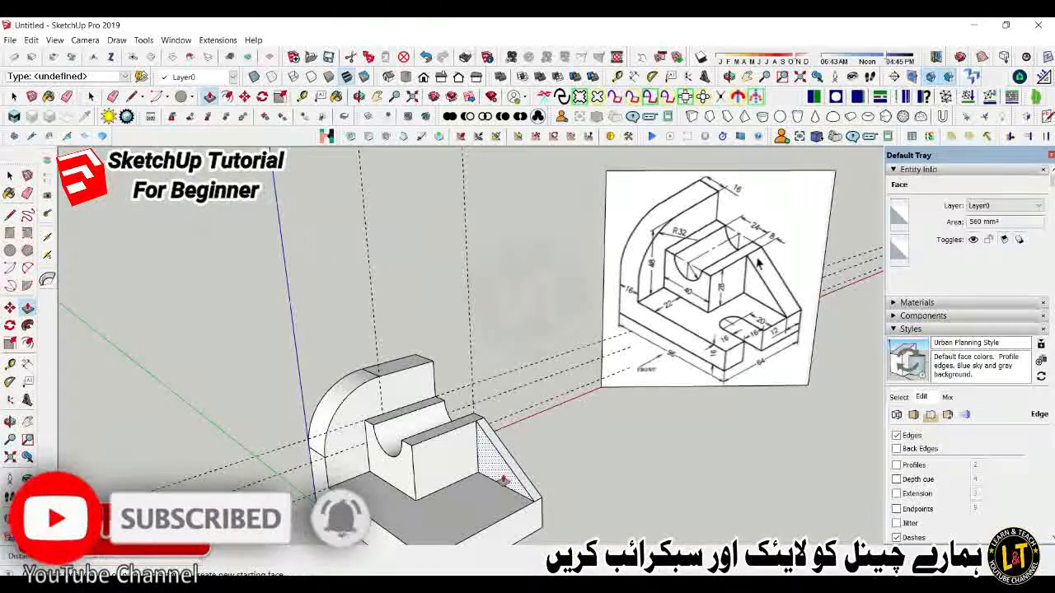
pyautogui.click(504, 479)
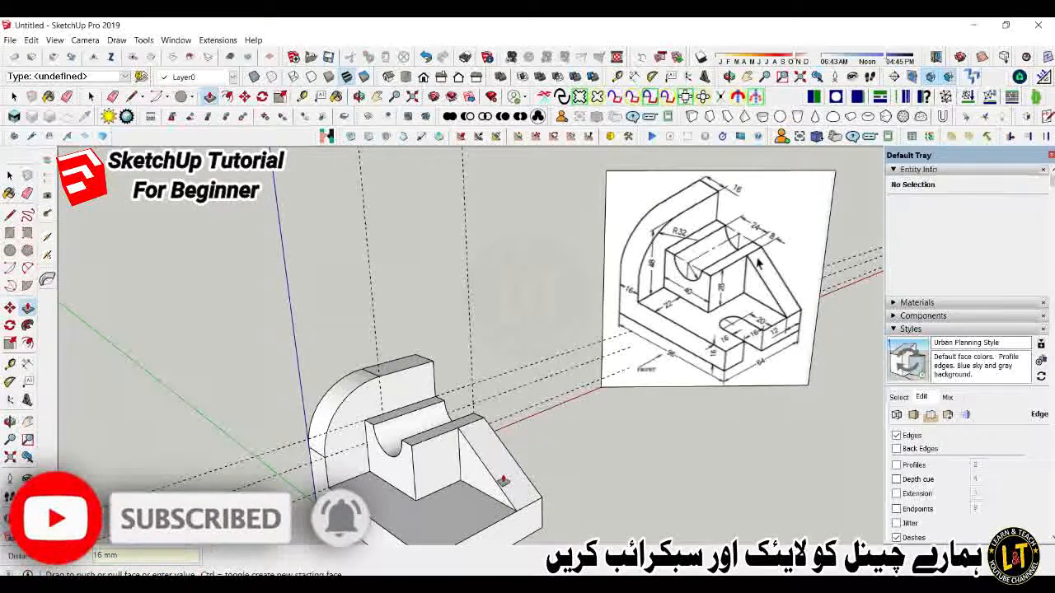
# - Place two parallel Tape Measure guides along the slab's top, 16 mm from its long edge and another 16 mm beyond
pyautogui.scroll(-3, 488, 404)
pyautogui.scroll(5, 685, 366)
pyautogui.moveTo(695, 365); pyautogui.dragTo(628, 468, button='middle')
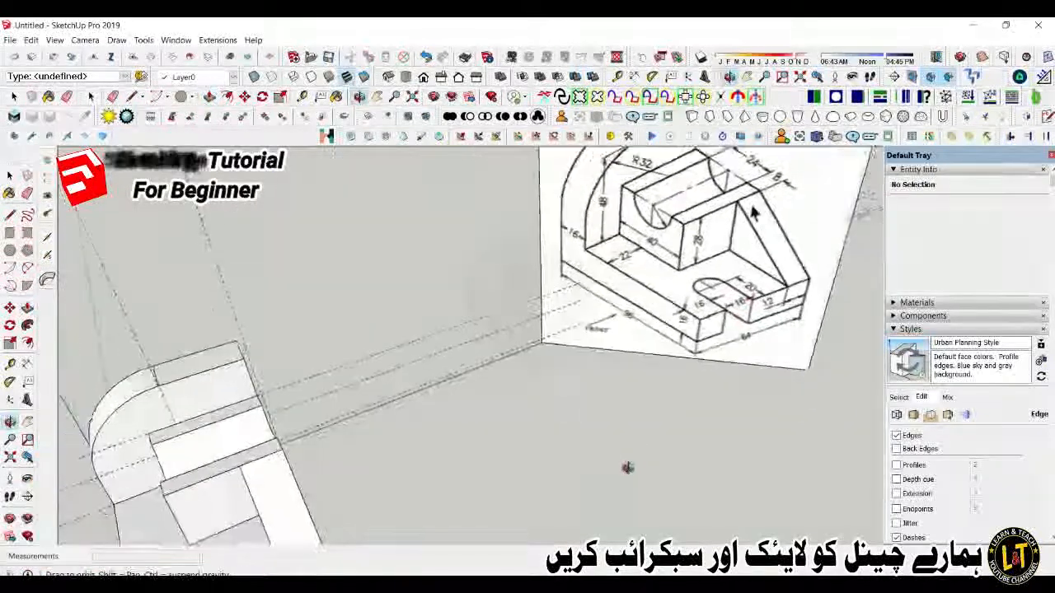
pyautogui.scroll(5, 694, 375)
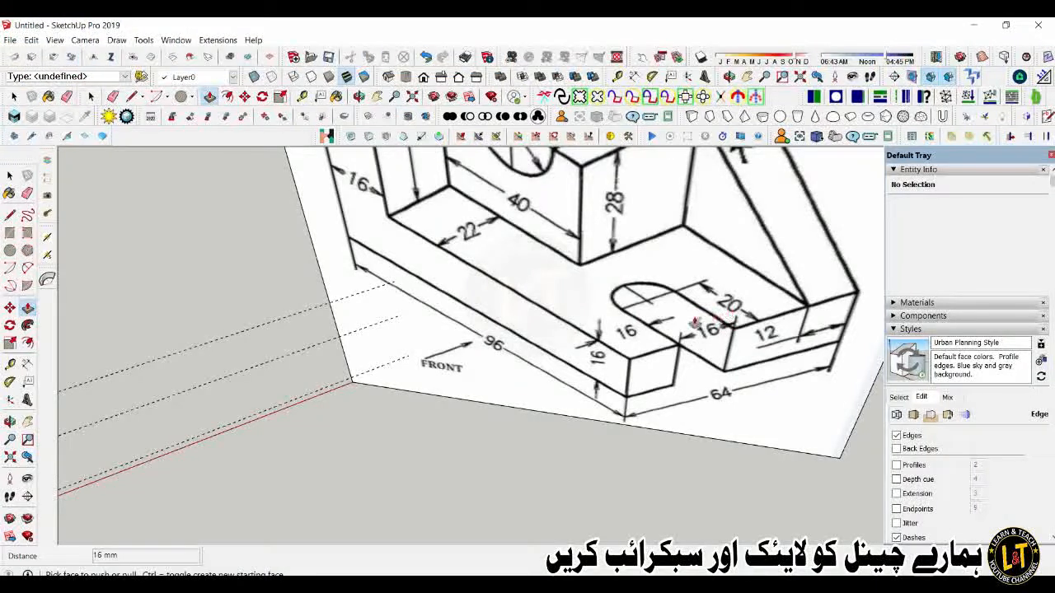
pyautogui.scroll(-10, 695, 323)
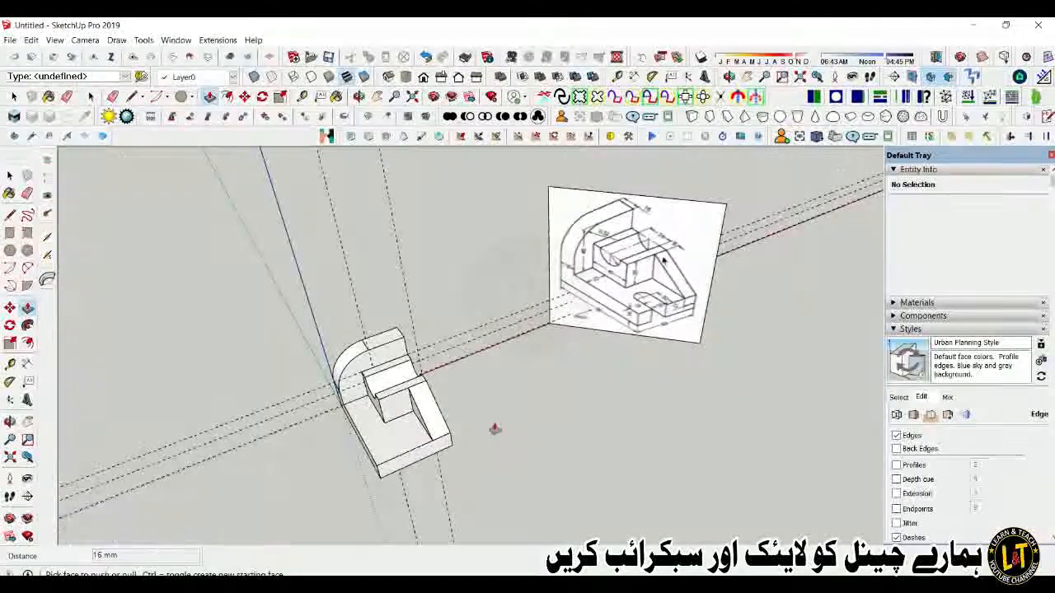
pyautogui.scroll(5, 396, 453)
pyautogui.press('t')
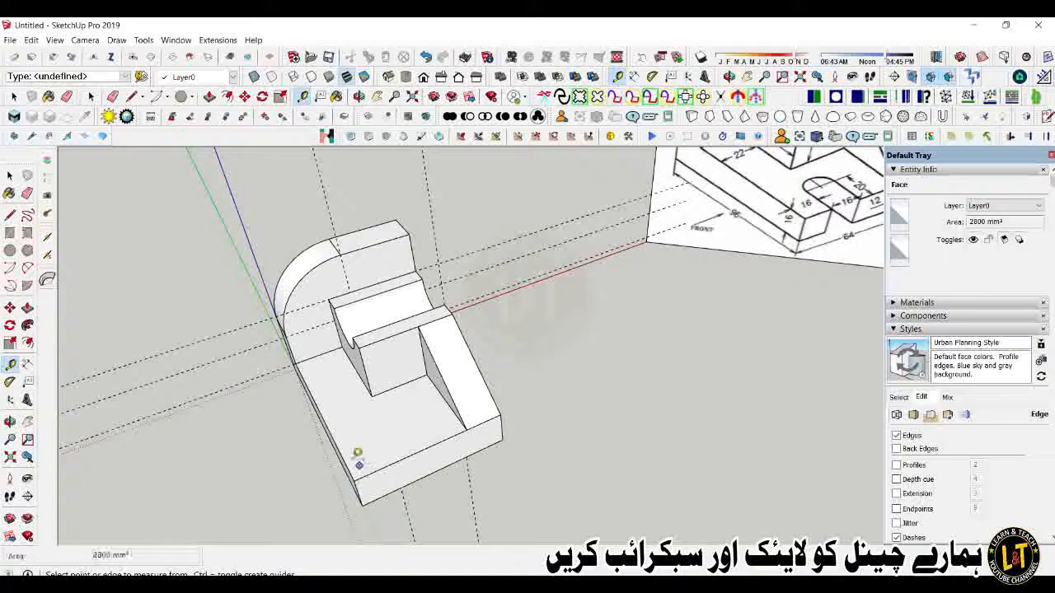
pyautogui.click(341, 455)
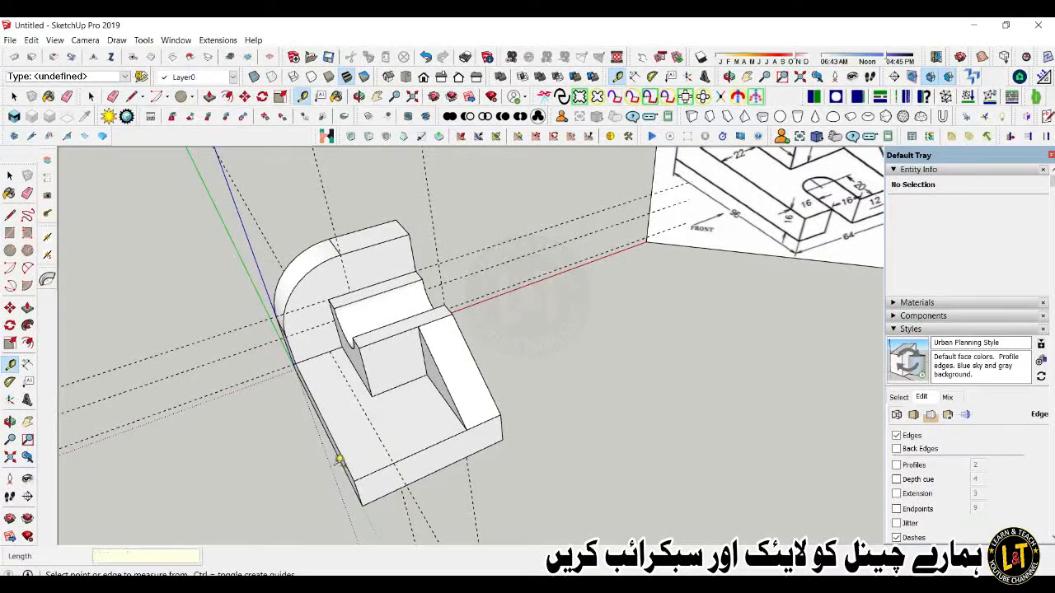
pyautogui.scroll(2, 339, 459)
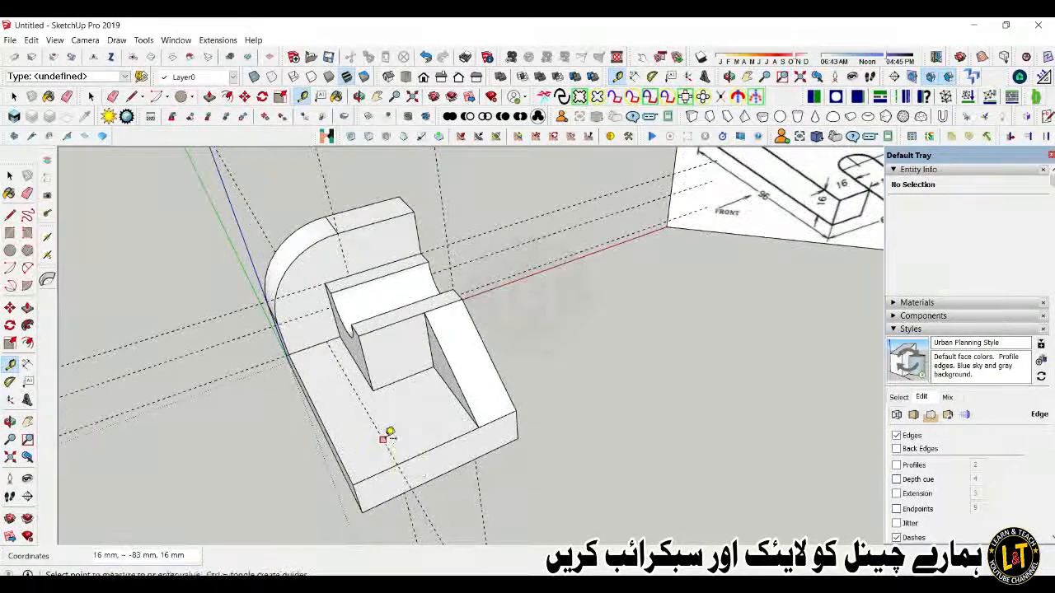
pyautogui.scroll(-2, 391, 432)
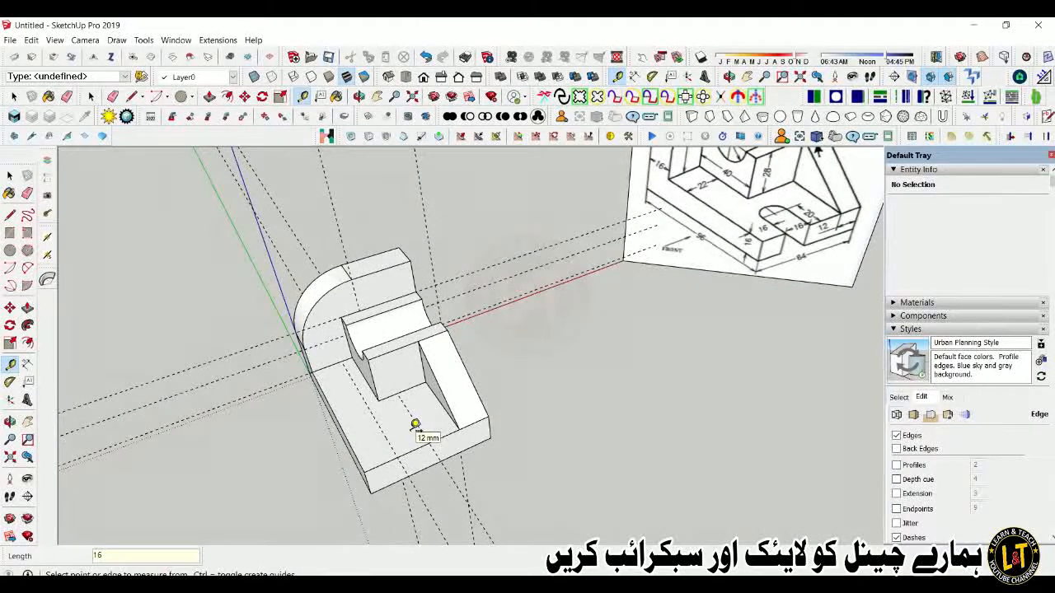
pyautogui.scroll(2, 417, 424)
# - Draw two 20 mm lines on the slab's top, running inward along the guides from the end edge
pyautogui.press('l')
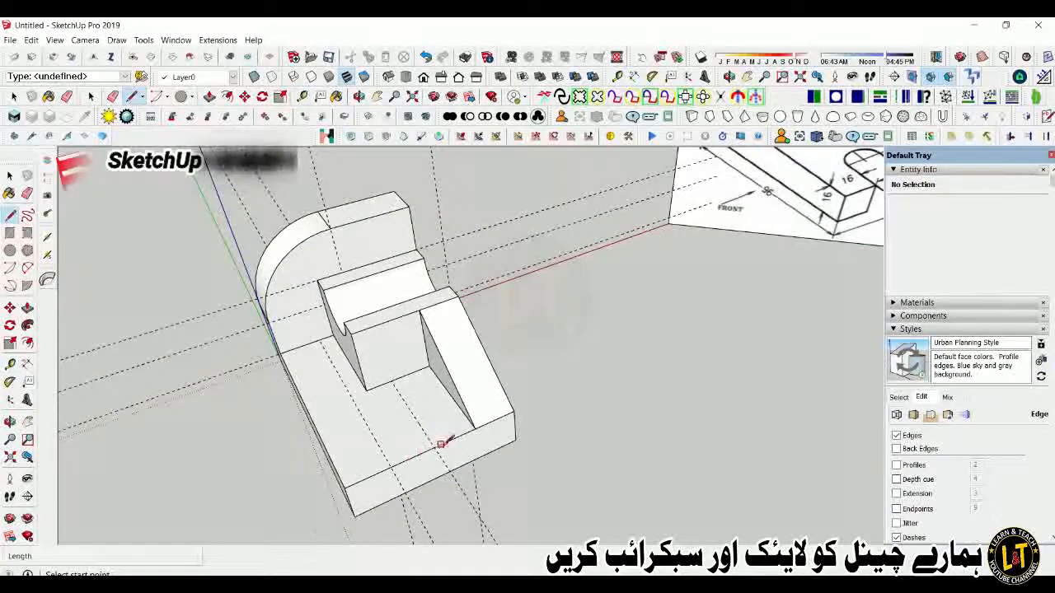
pyautogui.click(430, 445)
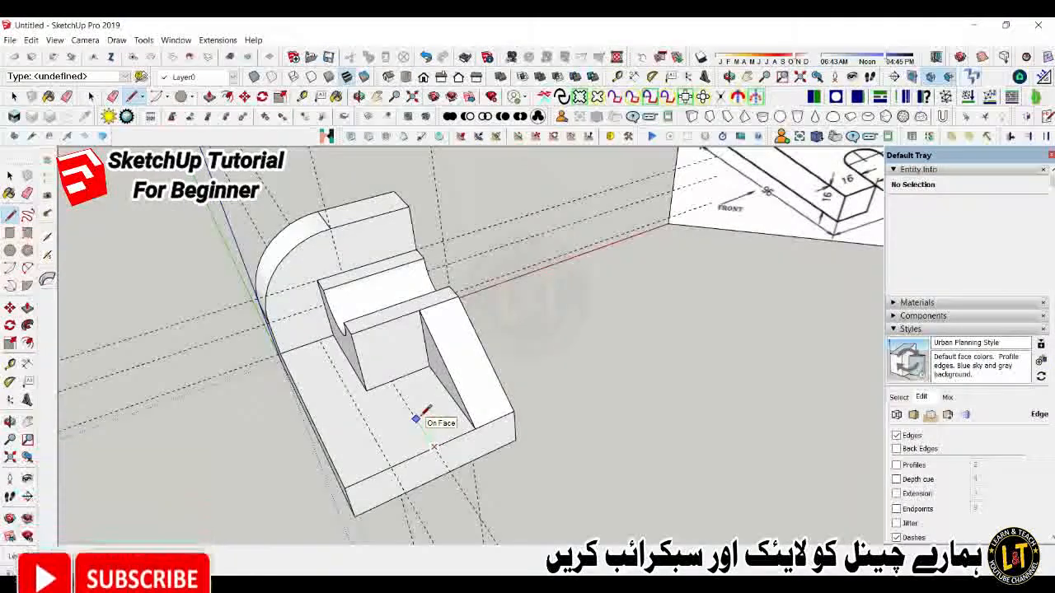
pyautogui.click(411, 412)
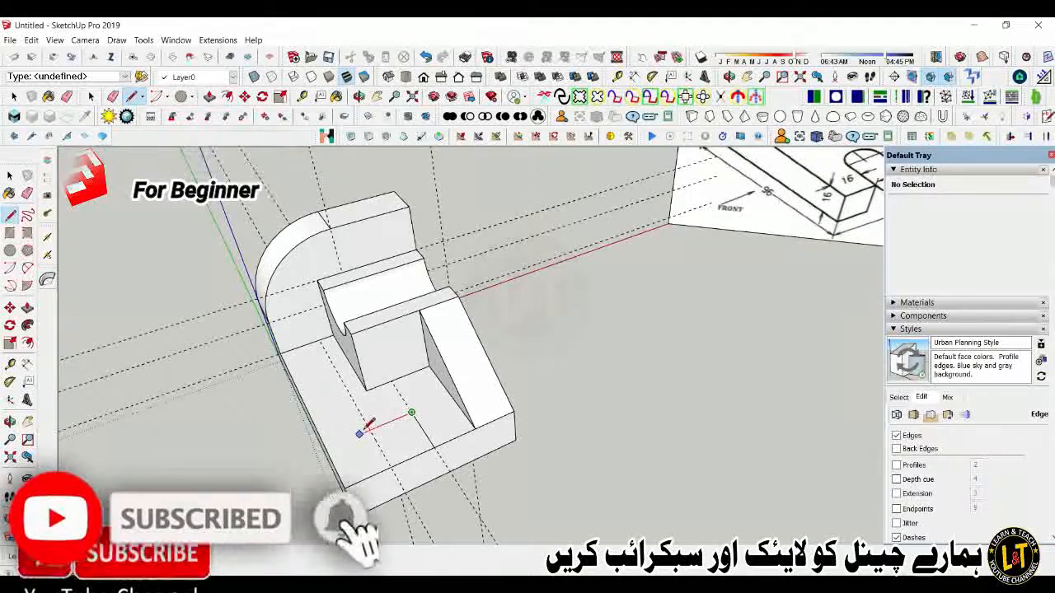
pyautogui.press('Escape')
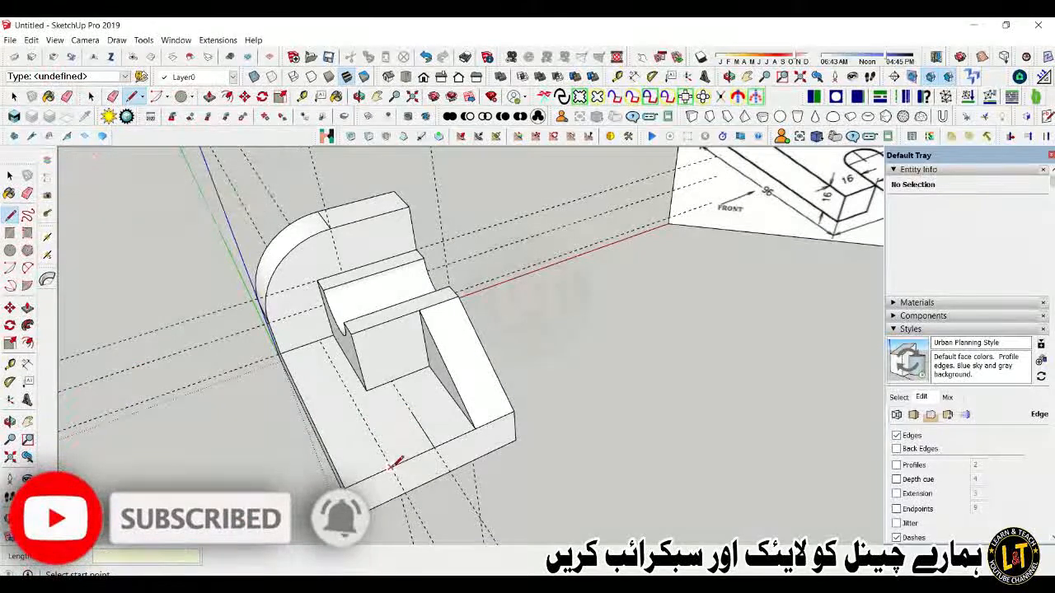
pyautogui.click(370, 429)
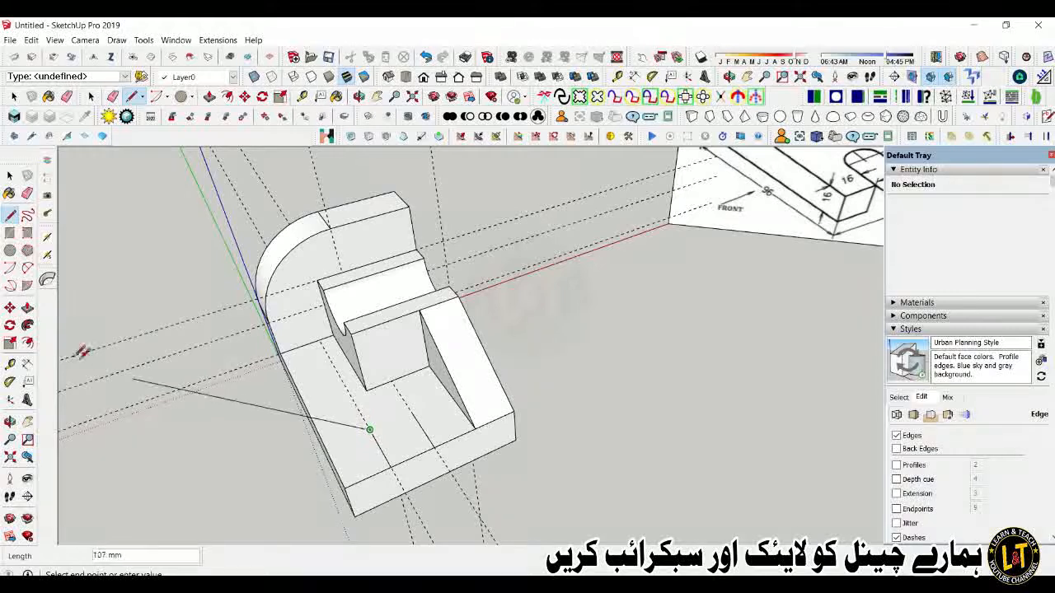
# - Join the inner ends of the two slot lines with an 8 mm radius semicircular arc and set it to 20 segments
pyautogui.click(27, 268)
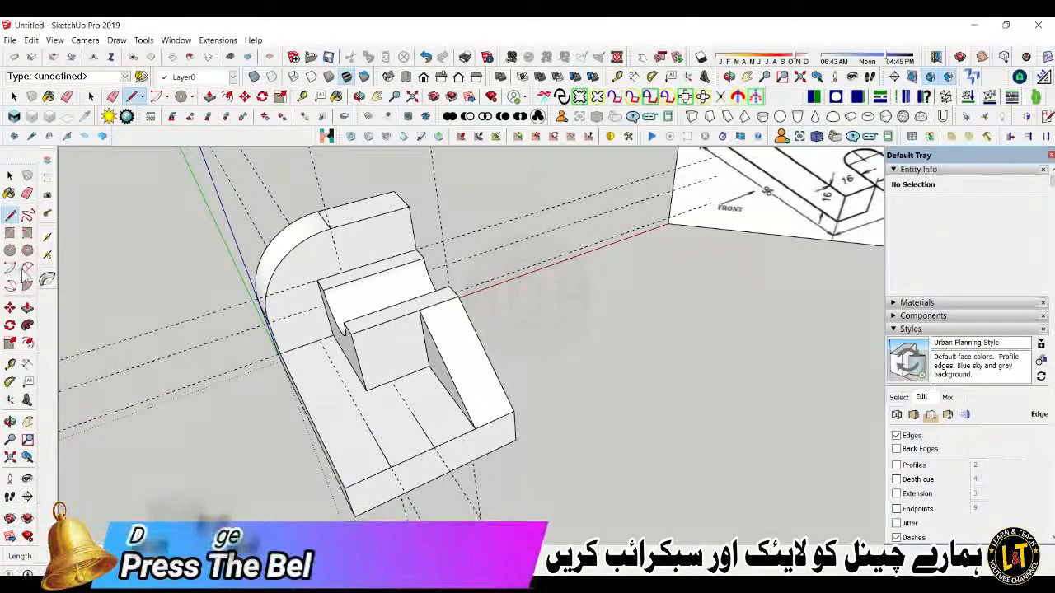
pyautogui.click(412, 411)
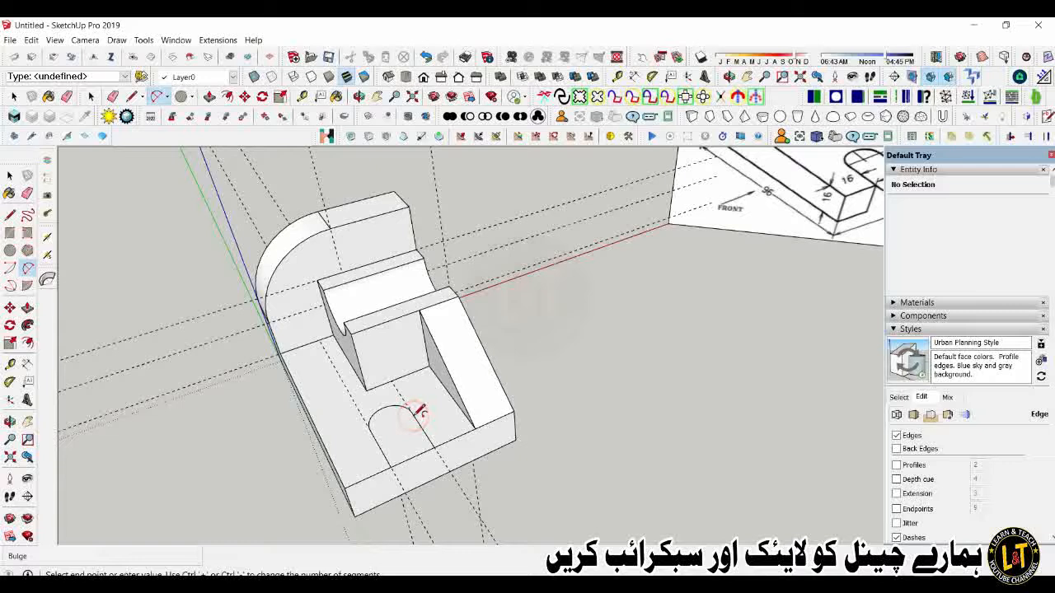
pyautogui.scroll(4, 412, 410)
pyautogui.scroll(4, 418, 411)
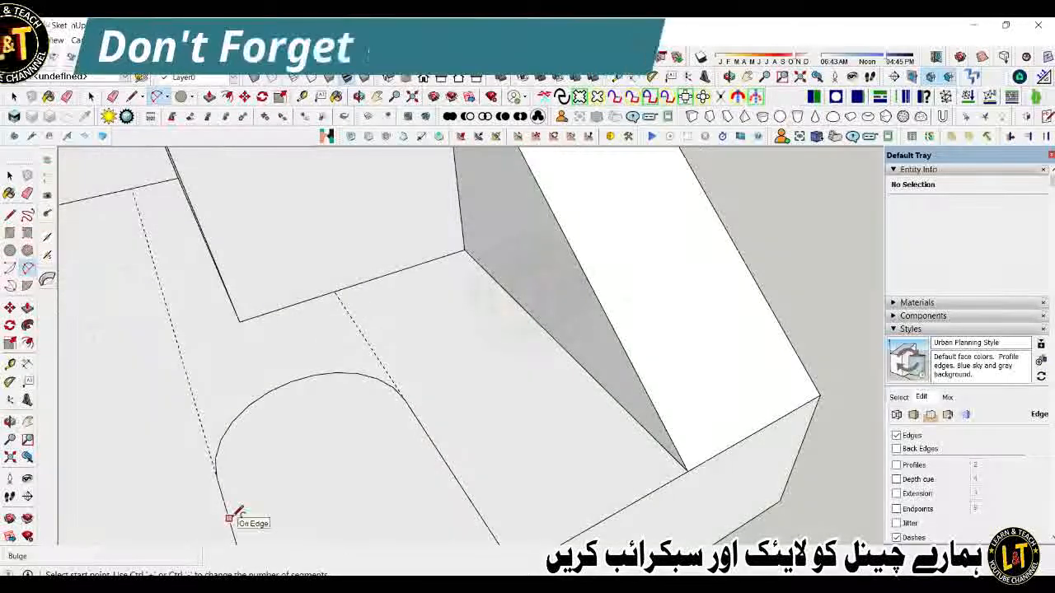
pyautogui.scroll(-1, 282, 420)
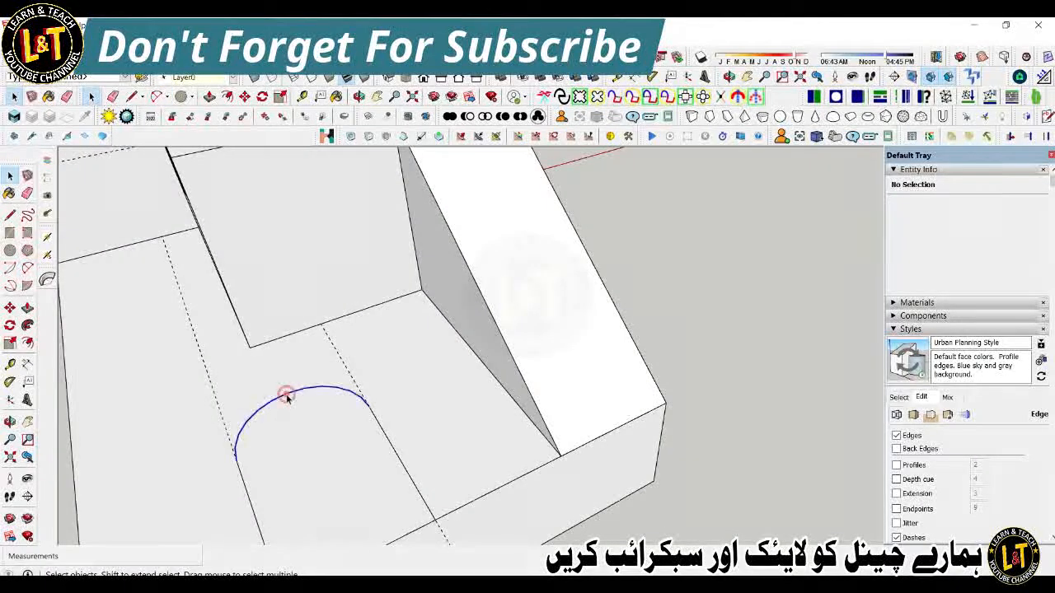
pyautogui.click(285, 395)
pyautogui.doubleClick(975, 238)
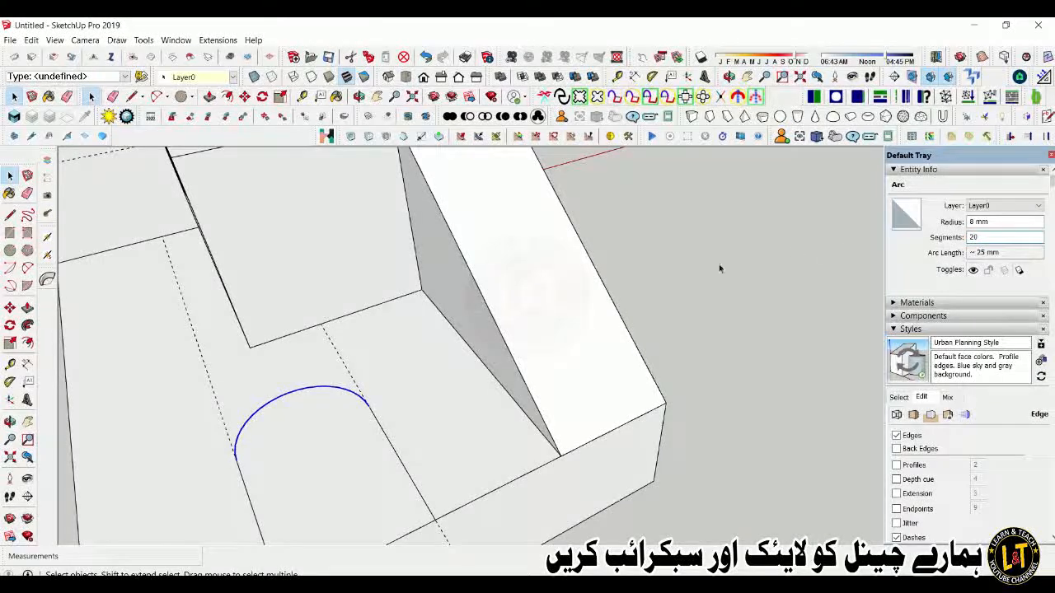
# - Weld the slot's arc and both side lines into one polyline and erase the two slot guides
pyautogui.scroll(-3, 587, 327)
pyautogui.keyDown('shift'); pyautogui.click(500, 406); pyautogui.keyUp('shift')
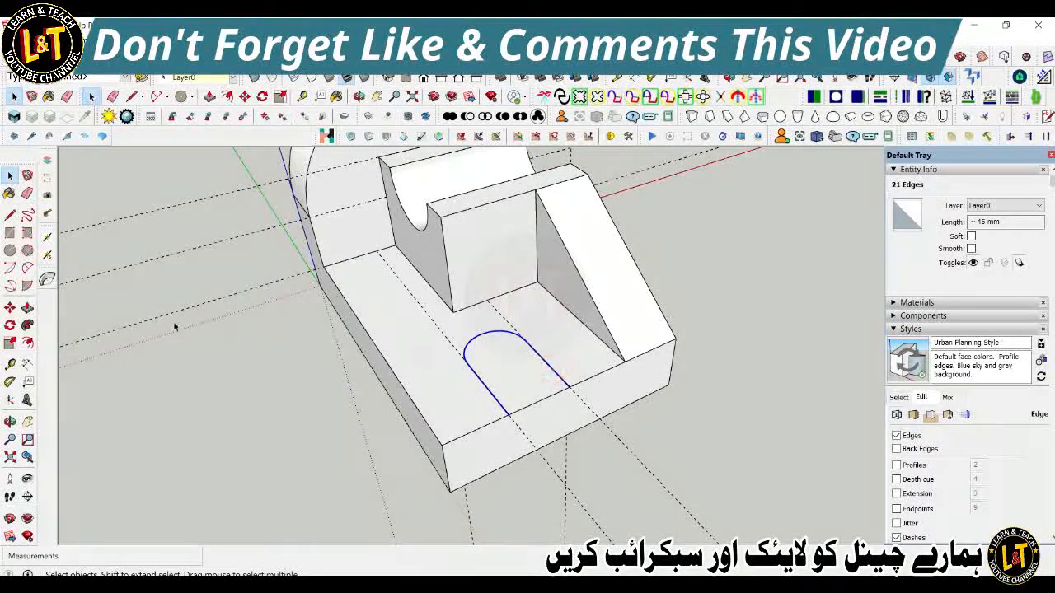
pyautogui.click(49, 240)
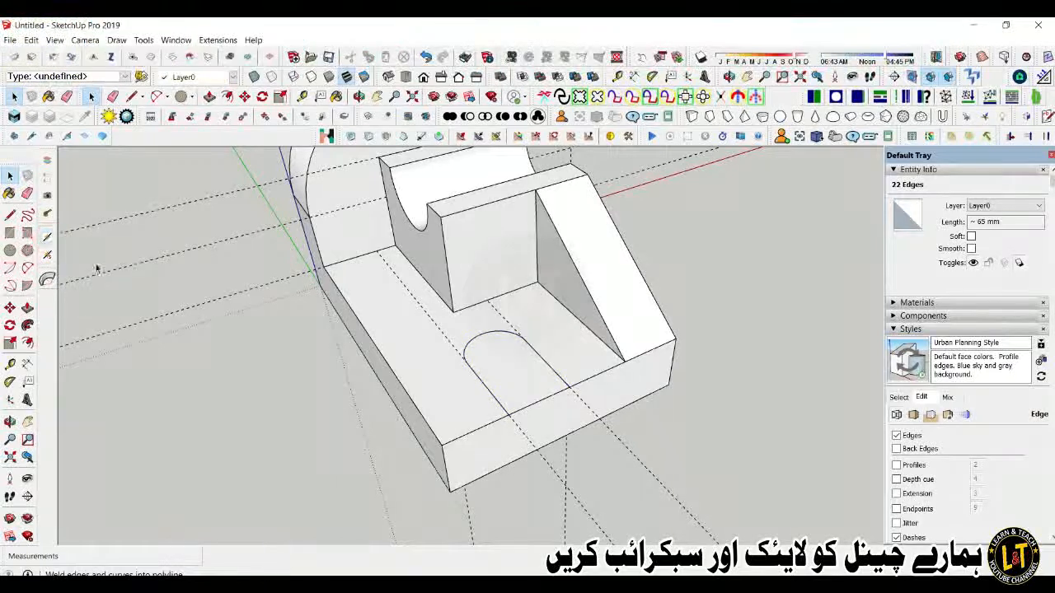
pyautogui.moveTo(492, 445); pyautogui.dragTo(463, 451, button='middle')
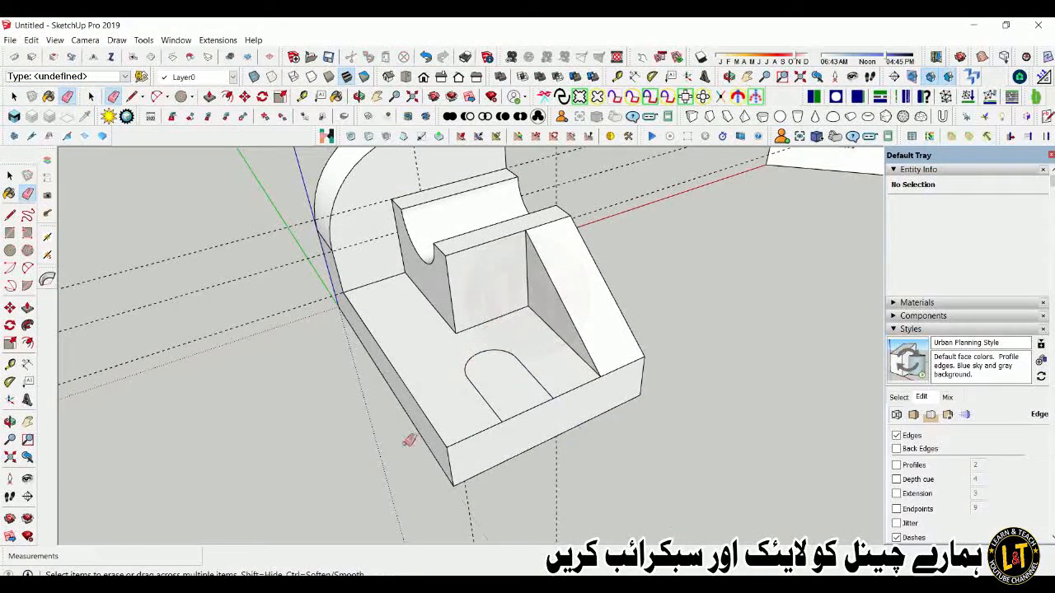
pyautogui.scroll(-5, 409, 440)
# - Push/Pull the slot face down through the full slab thickness to cut an open-ended slot
pyautogui.press('space')
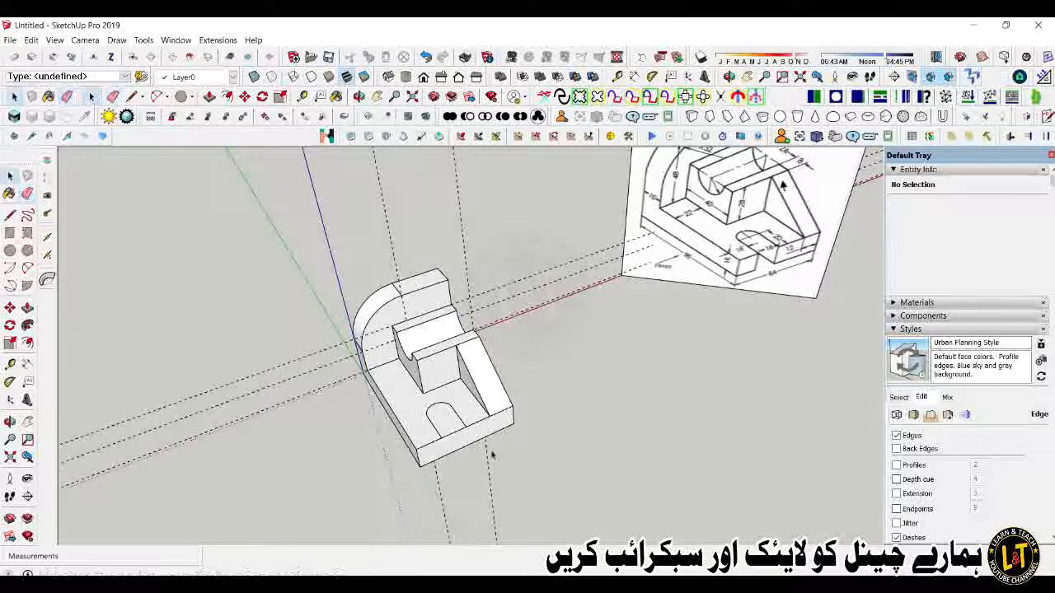
pyautogui.moveTo(493, 447); pyautogui.dragTo(472, 447, button='middle')
pyautogui.press('p')
pyautogui.moveTo(446, 422); pyautogui.dragTo(451, 449)
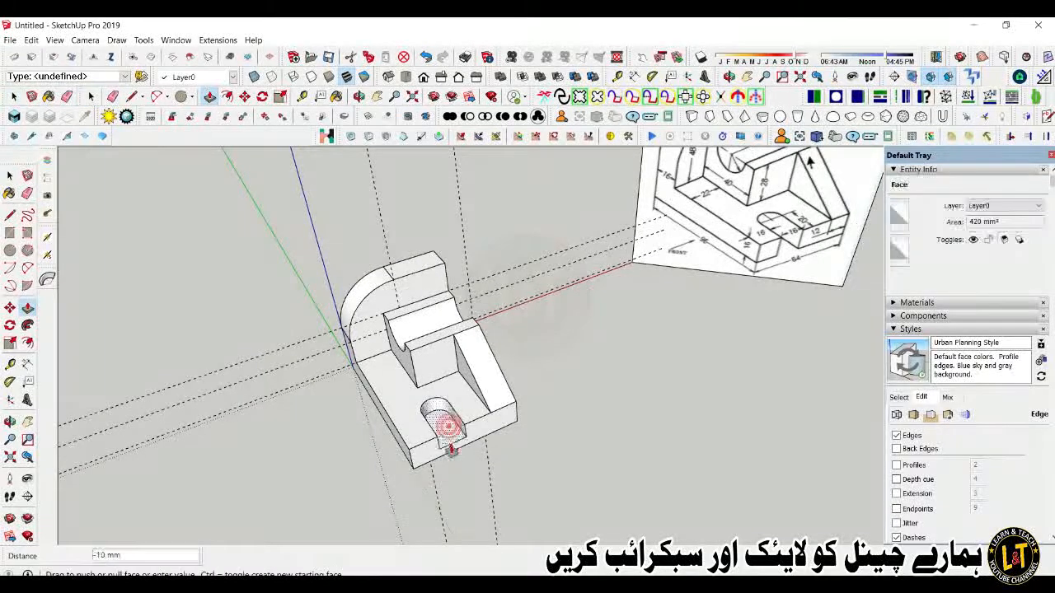
pyautogui.click(455, 471)
# - Erase all remaining construction guides around the bracket
pyautogui.moveTo(460, 471)
pyautogui.mouseDown(button='middle')
pyautogui.moveTo(495, 433)
pyautogui.moveTo(522, 430)
pyautogui.moveTo(443, 388)
pyautogui.mouseUp(button='middle')
pyautogui.press('e')
pyautogui.moveTo(473, 310); pyautogui.dragTo(446, 291)
pyautogui.moveTo(396, 266); pyautogui.dragTo(376, 268)
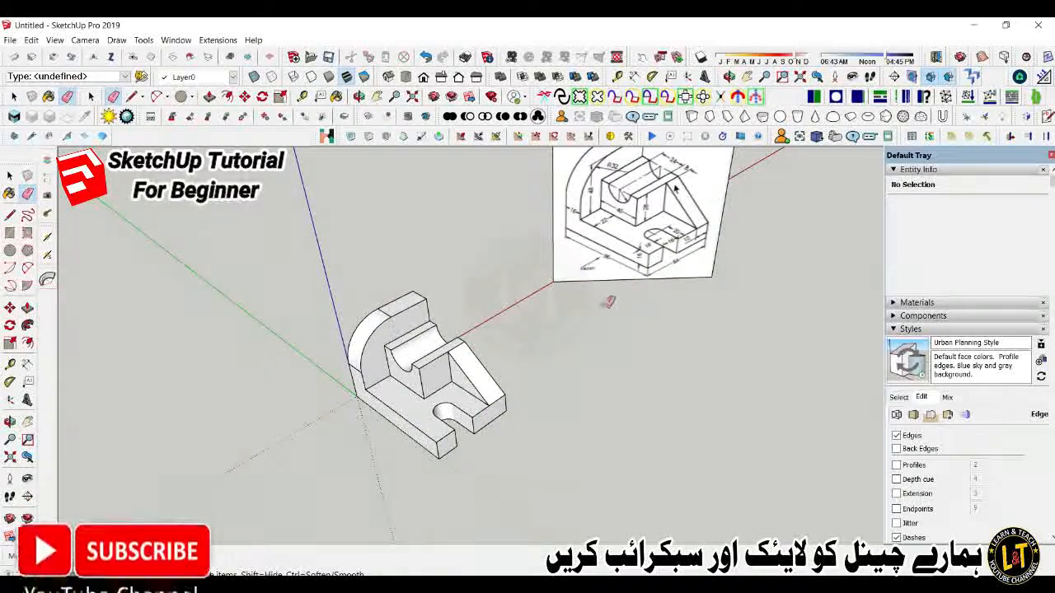
pyautogui.moveTo(607, 299); pyautogui.dragTo(561, 341, button='middle')
# - Push the rib's triangular side face back 4 mm to thin the rib
pyautogui.scroll(6, 495, 391)
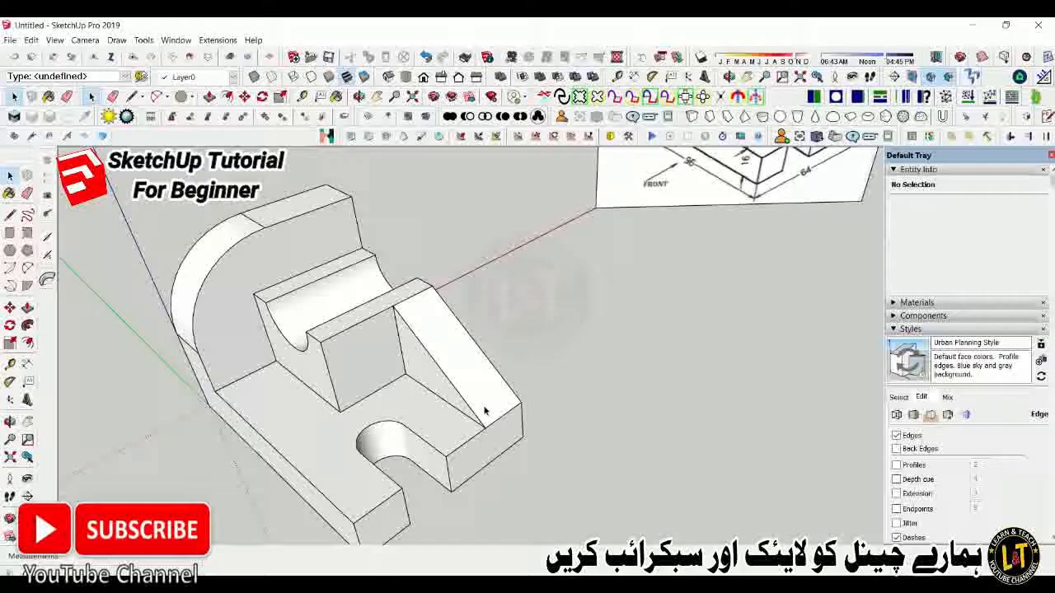
pyautogui.press('p')
pyautogui.click(436, 393)
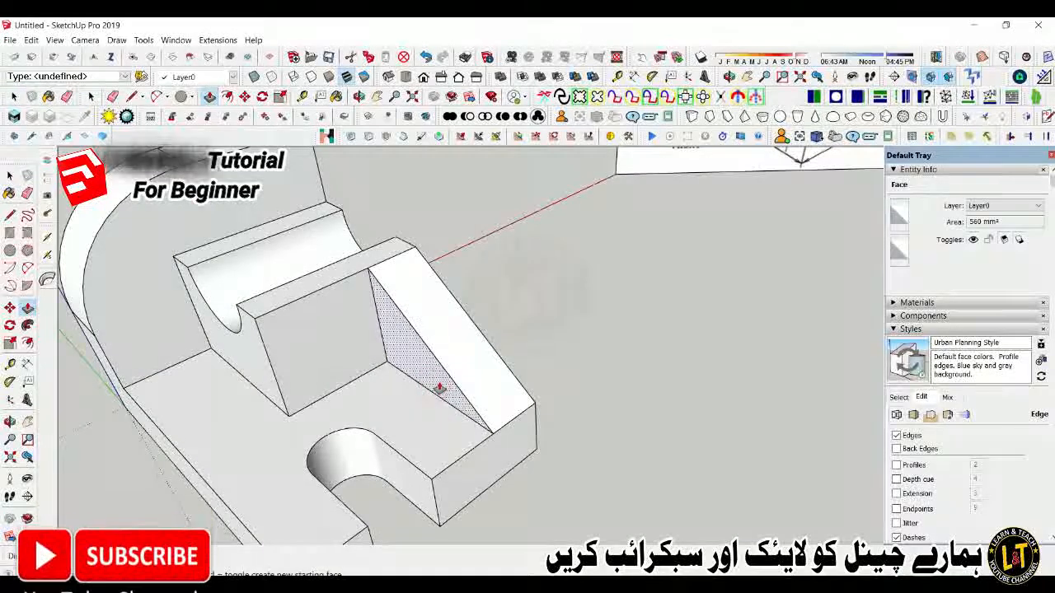
pyautogui.scroll(-5, 396, 374)
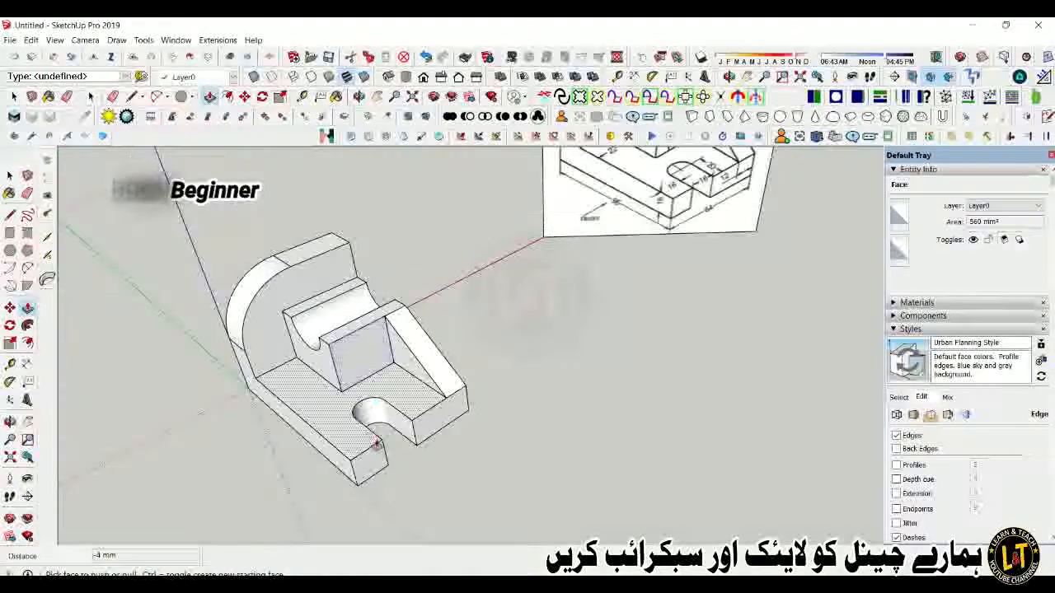
# - Smooth away the two seam edges with the Eraser where the upright's curve meets its straight outer faces
pyautogui.moveTo(381, 451); pyautogui.dragTo(433, 415, button='middle')
pyautogui.scroll(3, 238, 419)
pyautogui.press('e')
pyautogui.scroll(2, 257, 396)
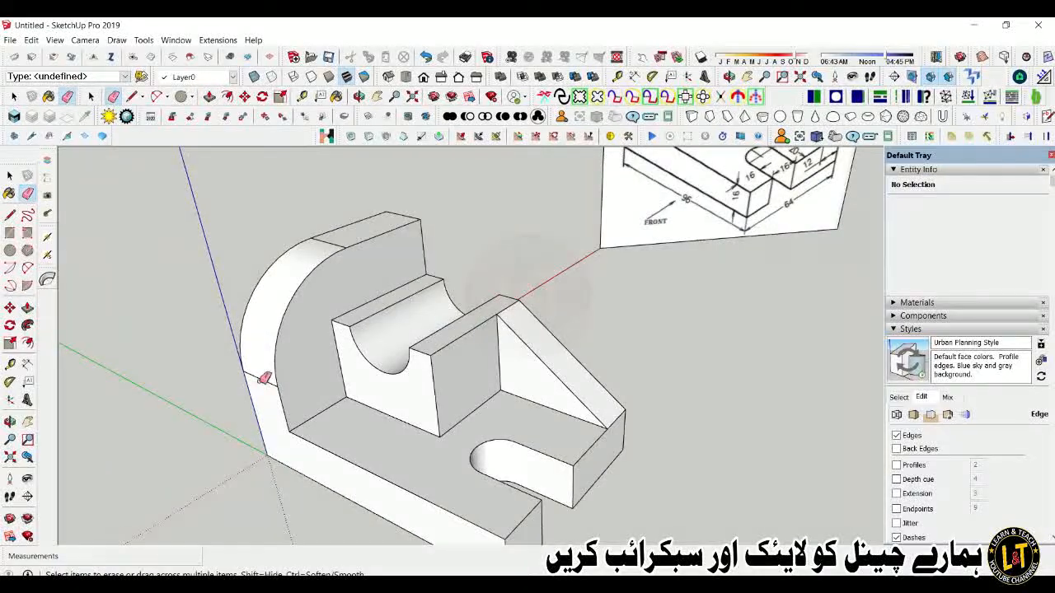
pyautogui.click(330, 241)
pyautogui.scroll(-3, 262, 301)
pyautogui.moveTo(335, 426); pyautogui.dragTo(195, 423, button='middle')
pyautogui.scroll(-2, 451, 427)
pyautogui.moveTo(455, 424); pyautogui.dragTo(631, 405, button='middle')
pyautogui.scroll(3, 597, 400)
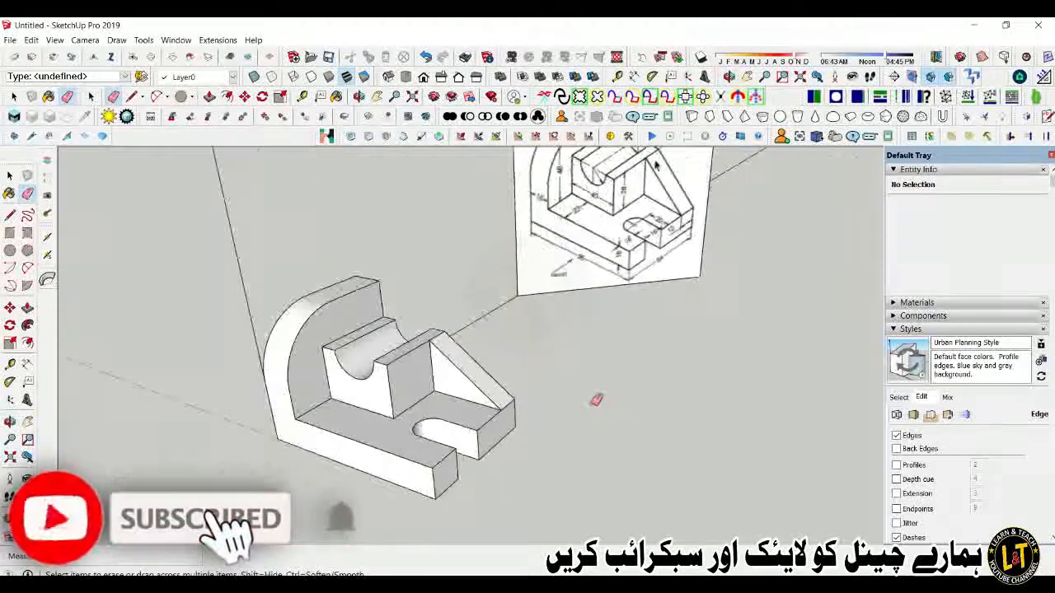
pyautogui.scroll(2, 595, 399)
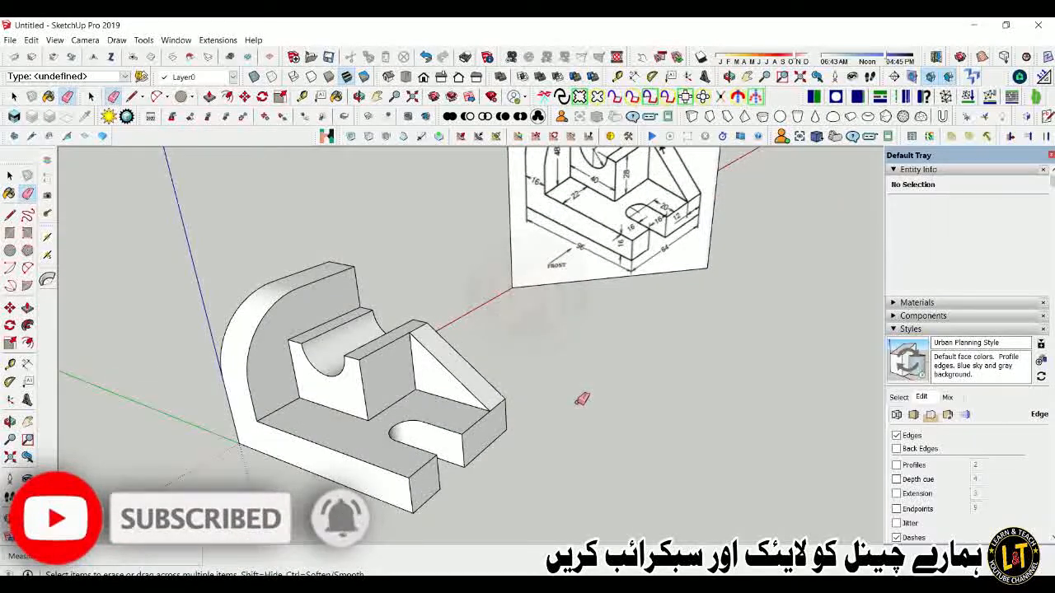